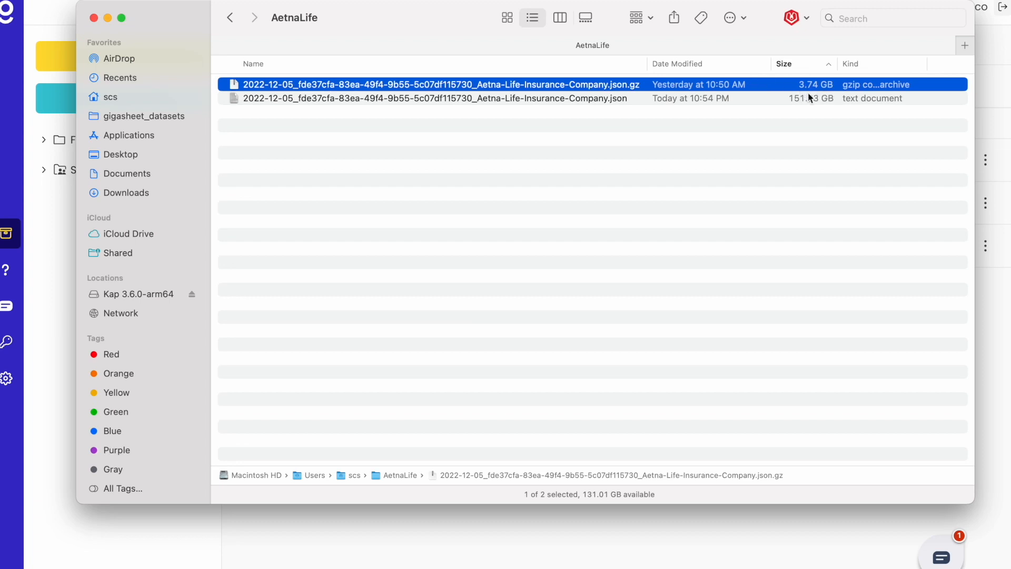
Select the uncompressed Aetna JSON file, switch to the terminal, and run head -c 20000 on 2022-12-05_fde37cfa-83ea-49f4-9b55-5c07df115730_Aetna-Life-Insurance-Company.json
left_click(754, 100)
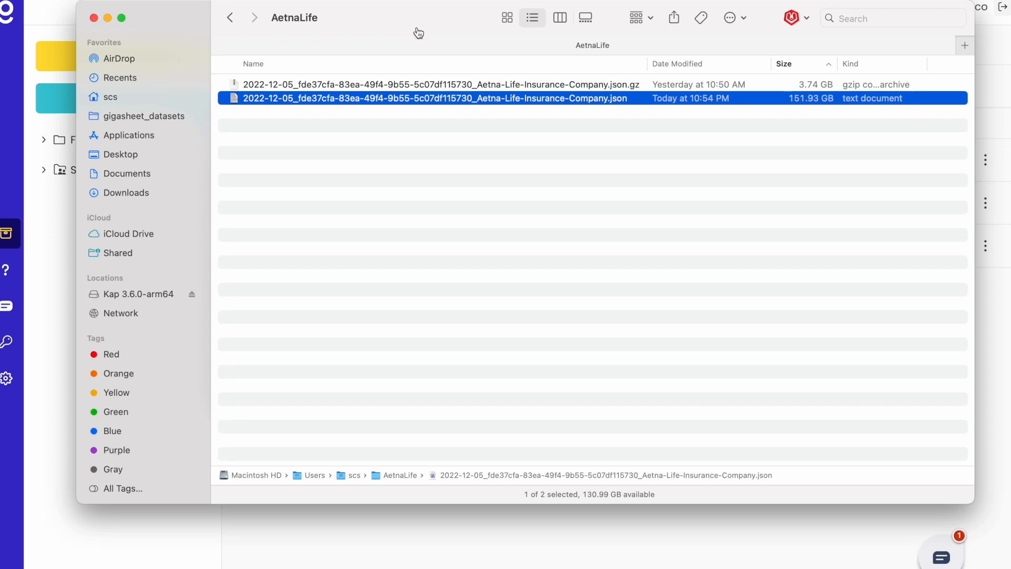
key("super+Tab")
key("ctrl+r")
type("head")
key("Right")
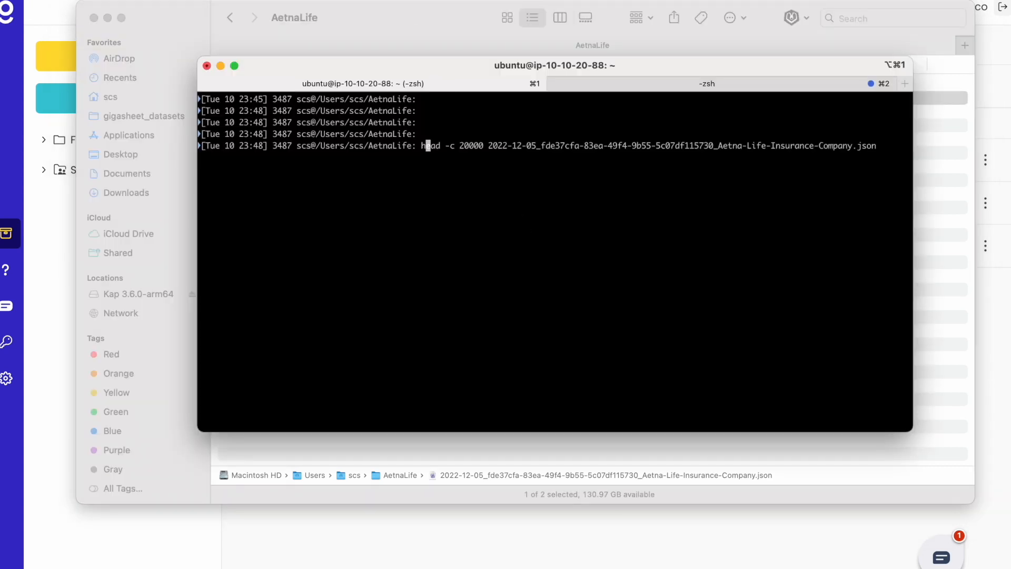
key("Right")
key("Right")
key("Right")
key("Return")
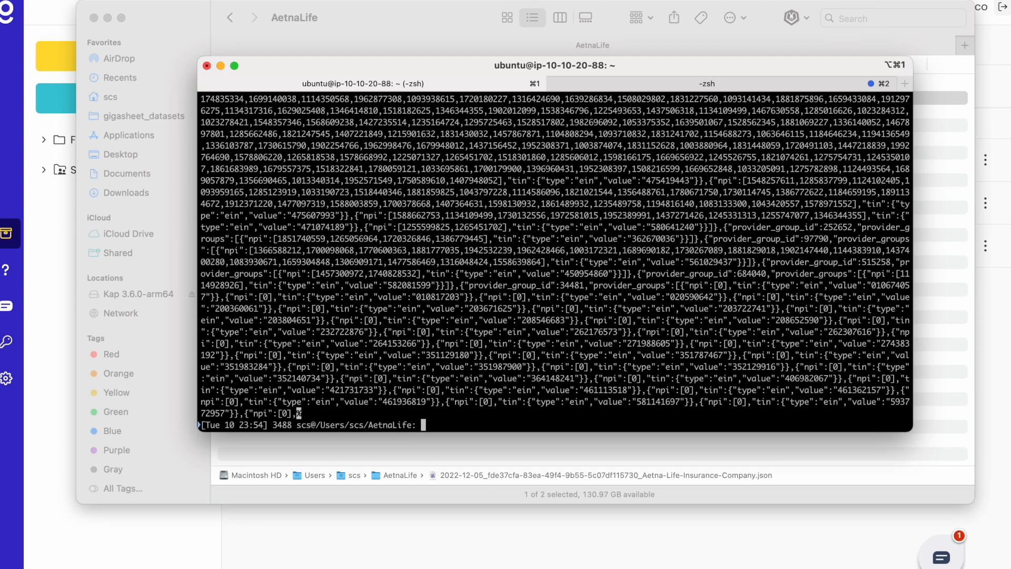
Examine the printed JSON from its beginning, highlighting the head command, the reporting entity fields and the provider_references key
scroll(611, 285, "up", 10)
scroll(611, 285, "up", 15)
scroll(611, 285, "down", 10)
left_click_drag(420, 133, 885, 135)
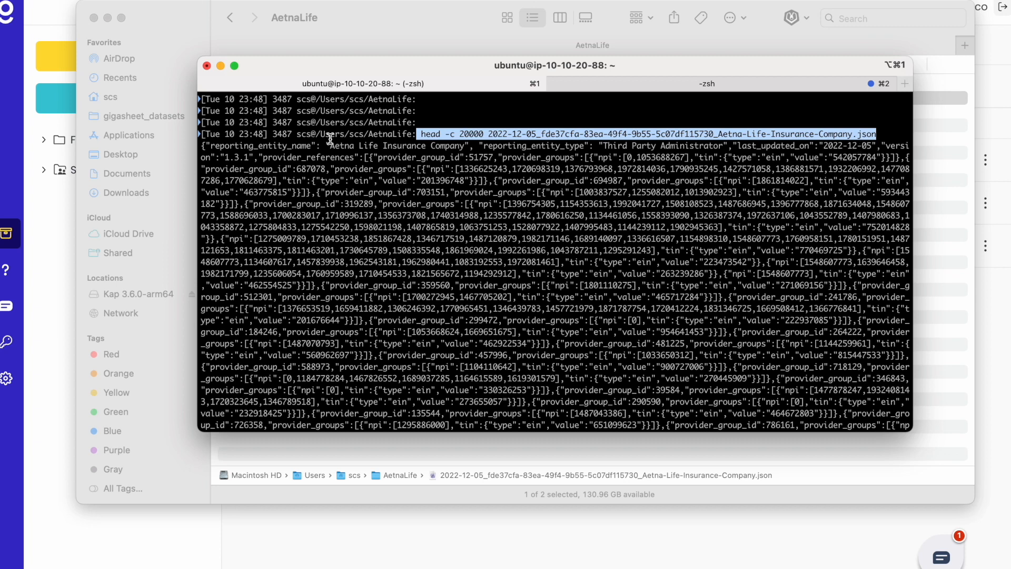
left_click_drag(204, 148, 878, 146)
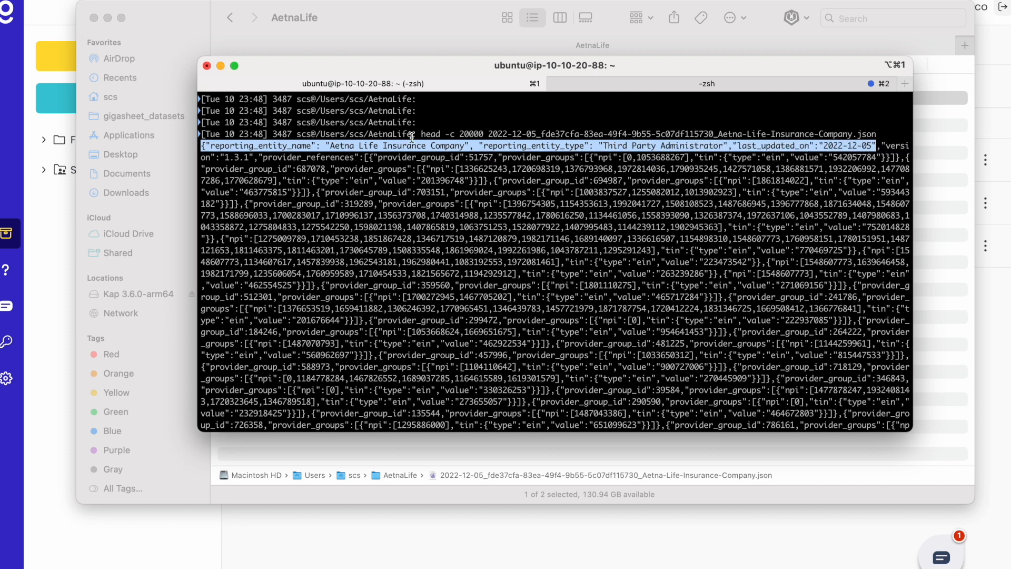
left_click_drag(258, 157, 365, 157)
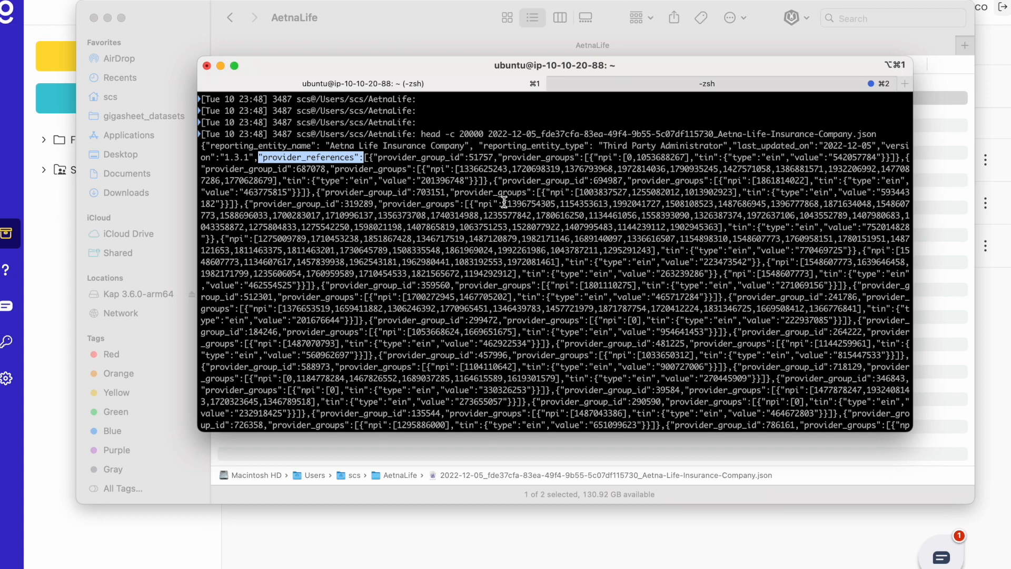
scroll(504, 202, "down", 20)
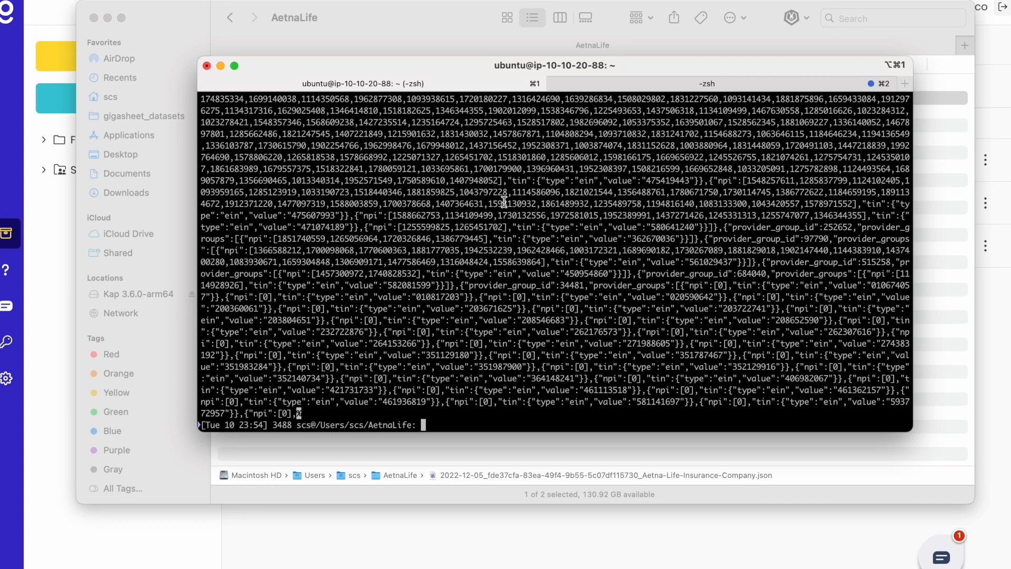
Switch to Finder, select the compressed .json.gz archive, and bring the Gigasheet library to the front
left_click(422, 39)
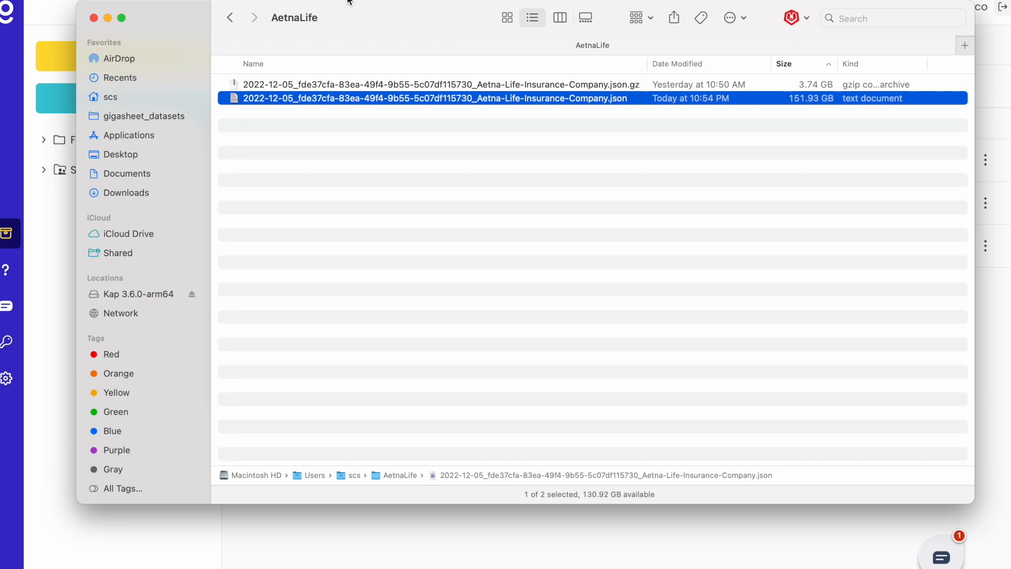
left_click(409, 87)
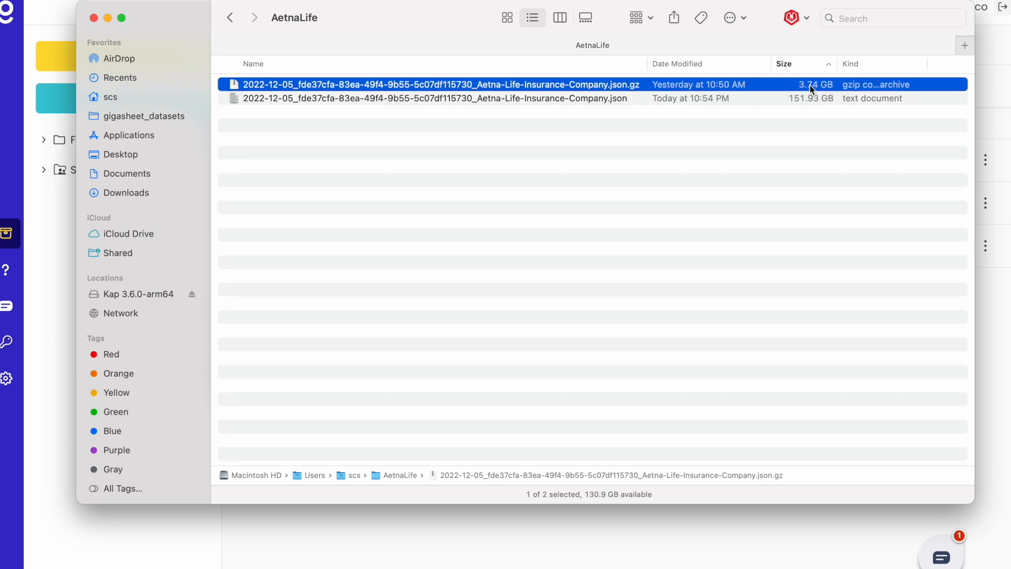
left_click(357, 1)
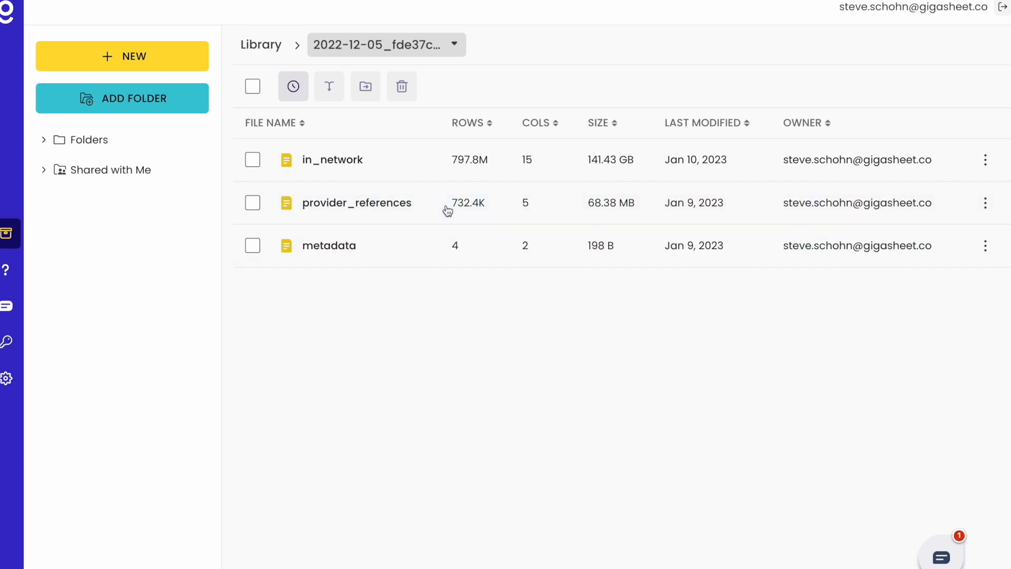
Switch back to the terminal and review the start of the JSON output against the library's files
key("super+Tab")
key("super+Tab")
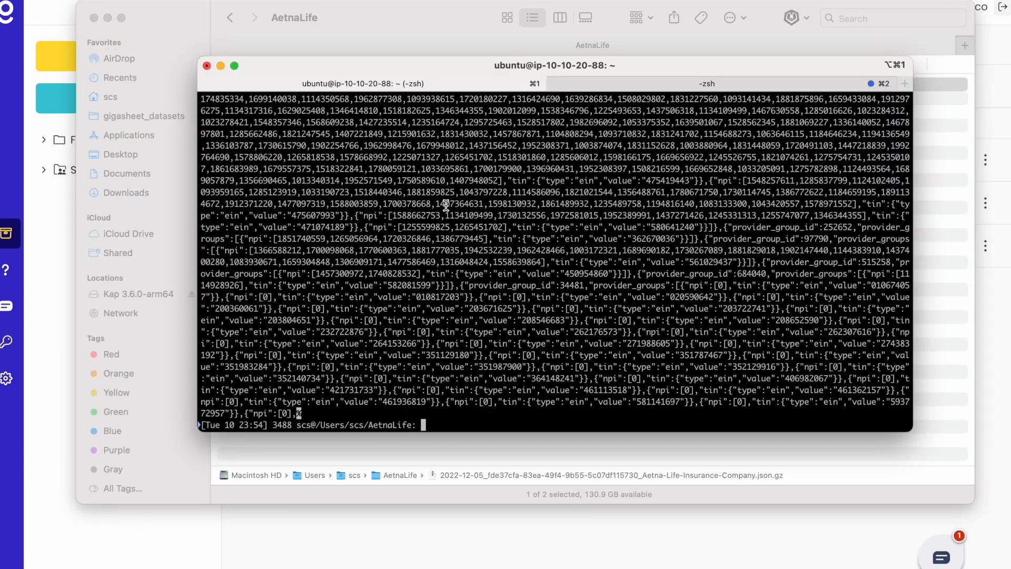
scroll(482, 268, "up", 15)
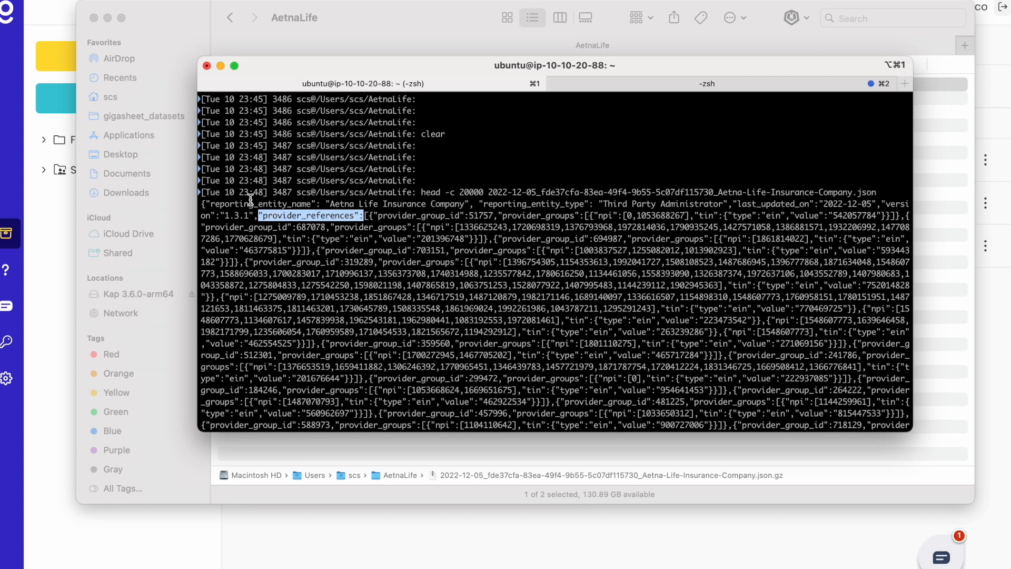
Widen the /path column of Gigasheet's metadata sheet and highlight the matching header fields in the terminal's JSON output
left_click(65, 222)
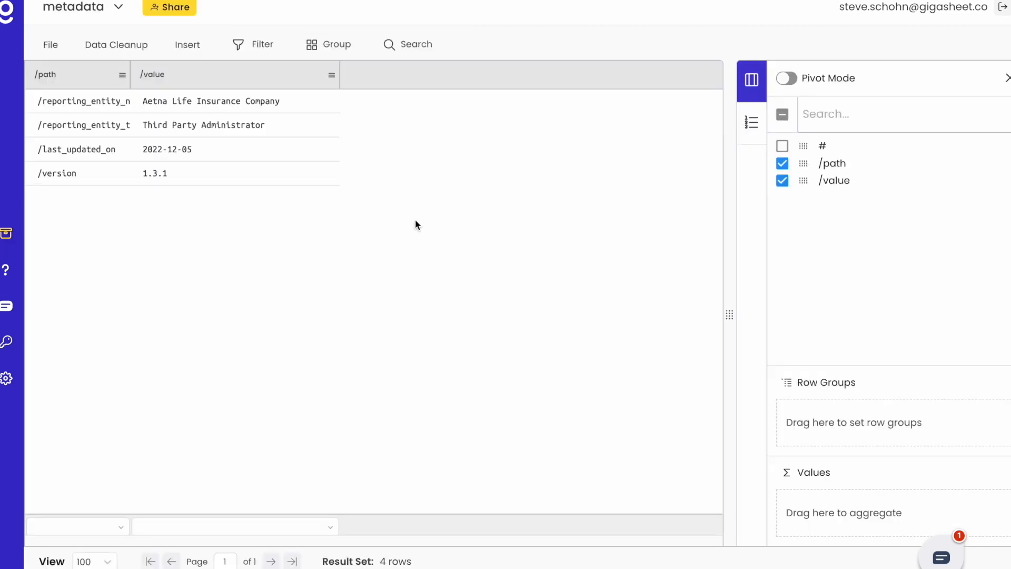
left_click_drag(129, 65, 214, 65)
key("super+Tab")
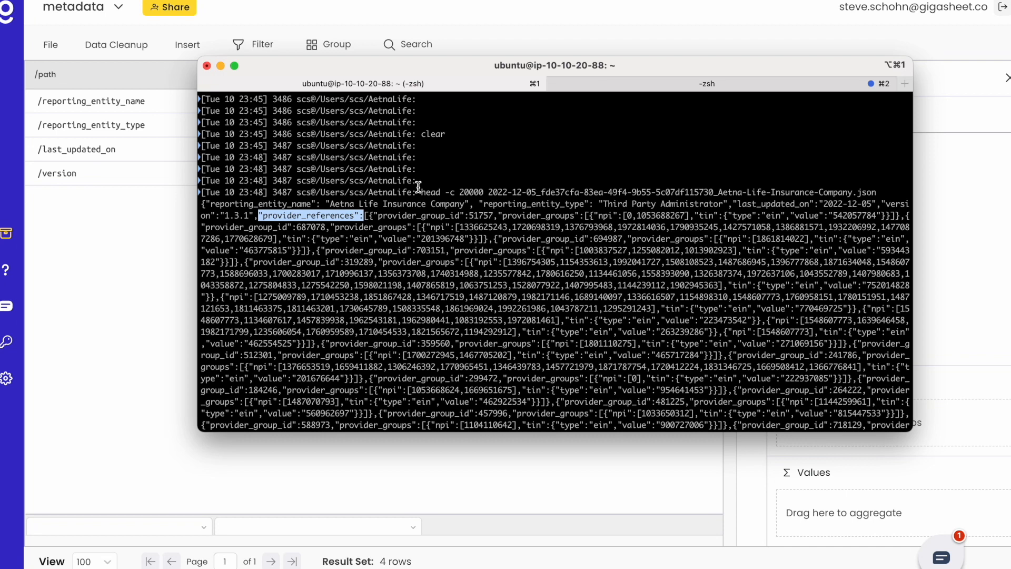
left_click_drag(202, 204, 256, 215)
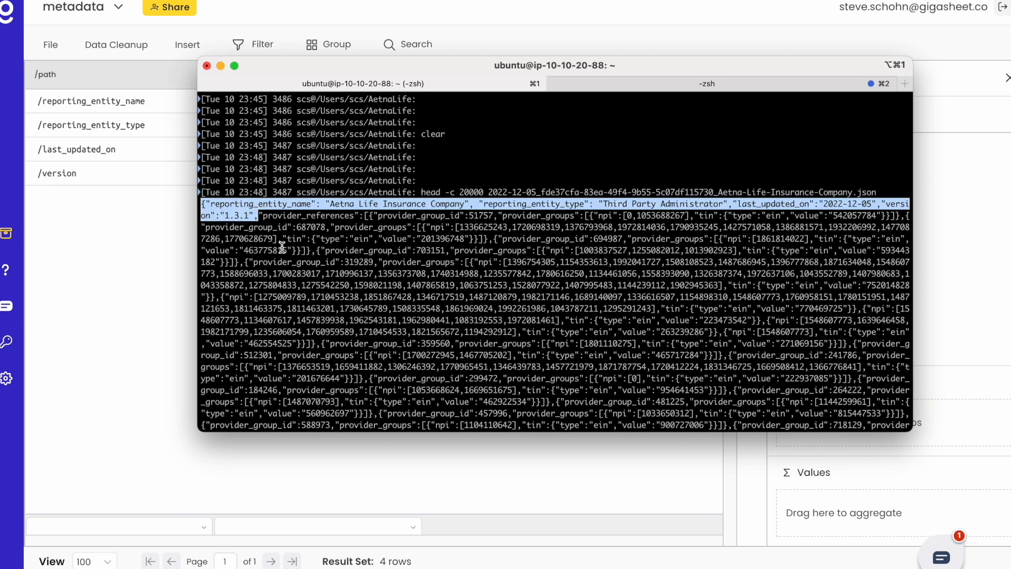
Compare the provider_references sheet with the terminal's JSON, highlighting the first provider_references entry and its provider_group_id 51757
key("super+Tab")
left_click(292, 182)
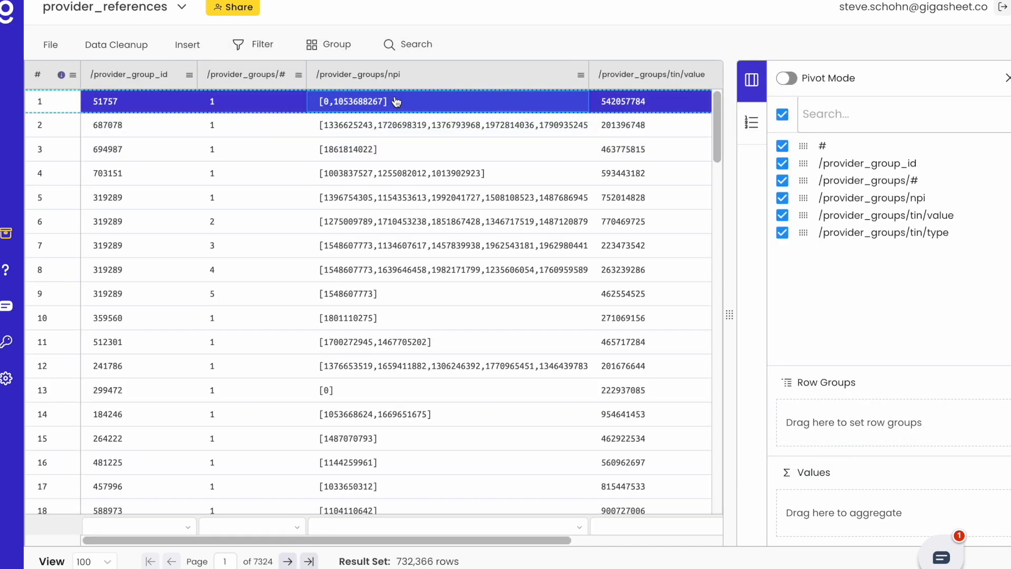
key("super+Tab")
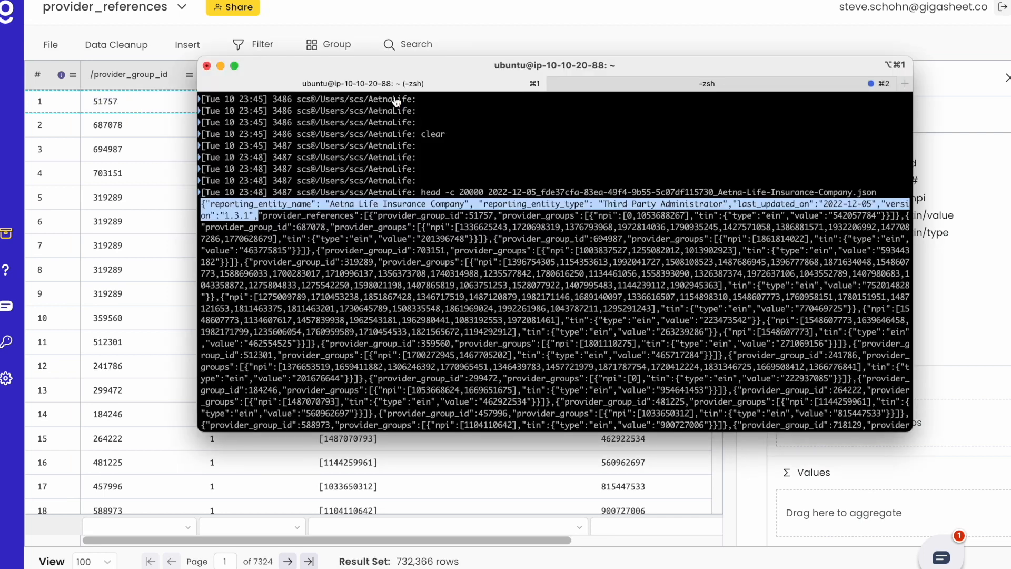
left_click(259, 216)
left_click_drag(260, 216, 452, 227)
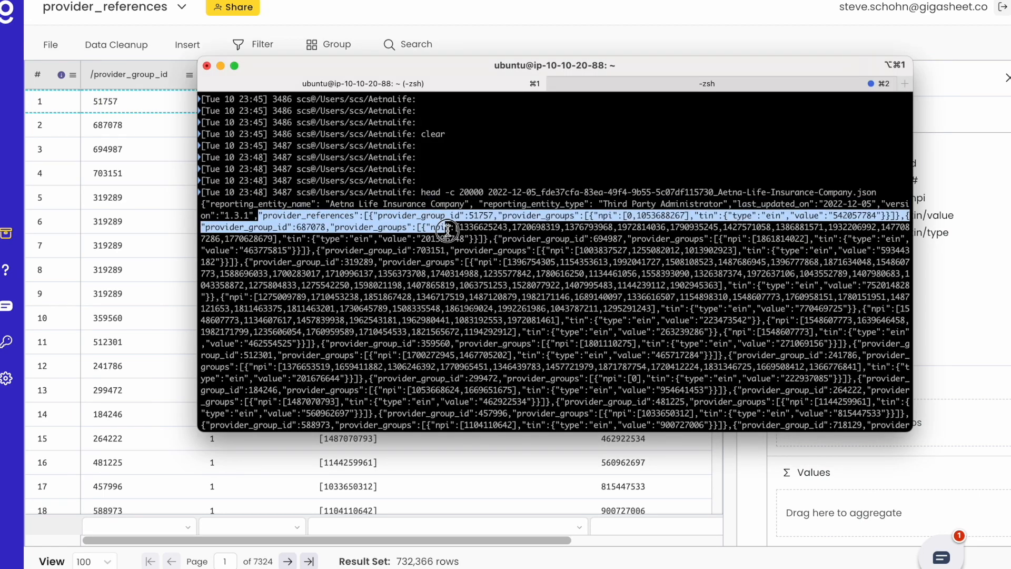
double_click(486, 215)
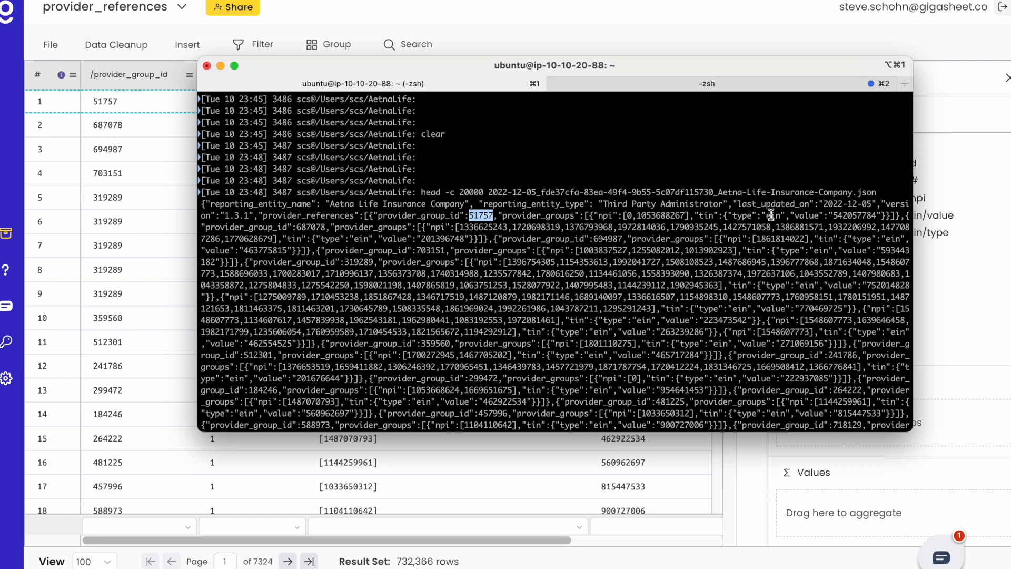
Return to the provider_references sheet and review its first row across all columns to /provider_groups/tin/type
left_click(617, 45)
left_click(496, 103)
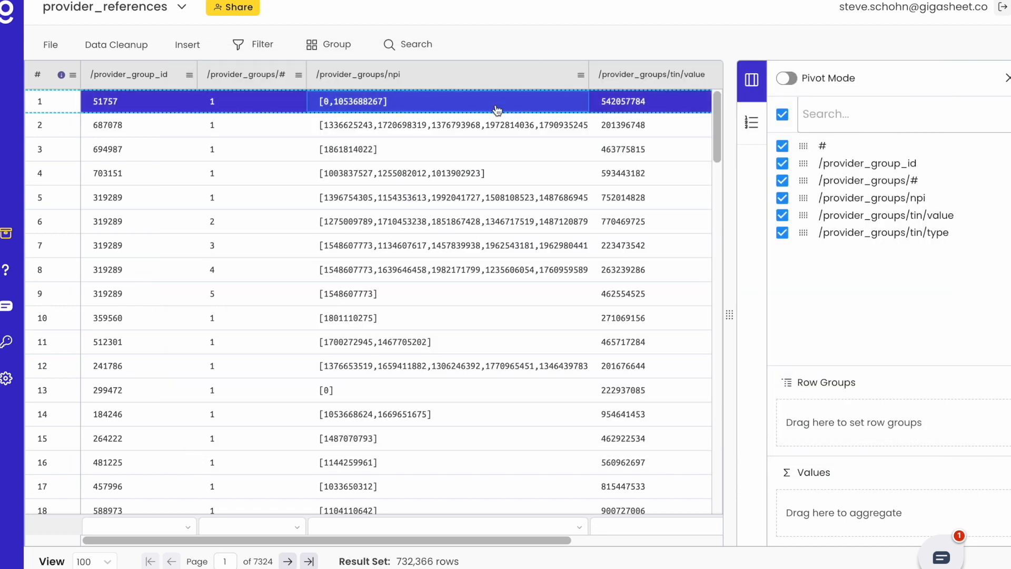
scroll(498, 108, "right", 2)
scroll(497, 109, "right", 3)
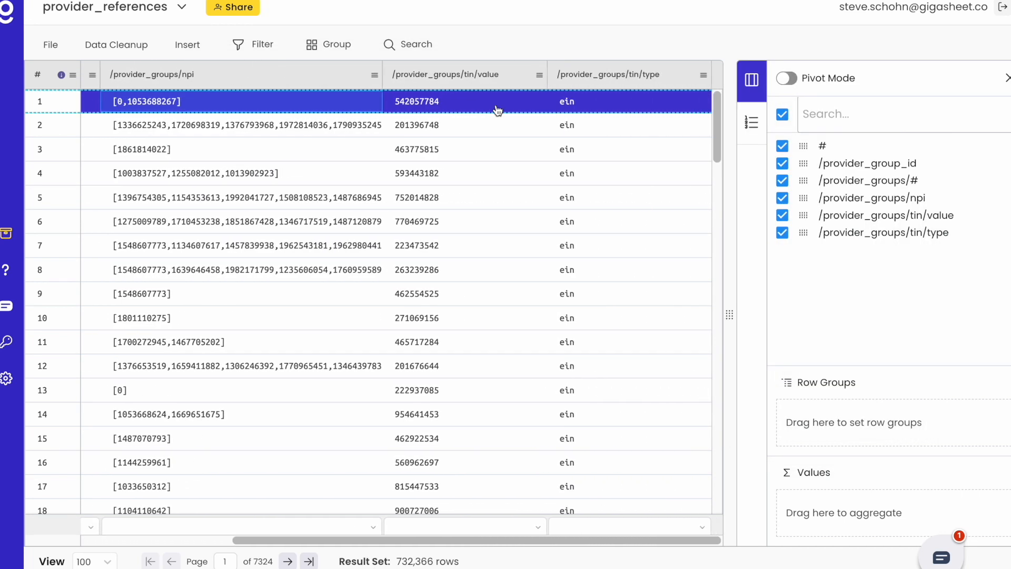
scroll(498, 109, "left", 3)
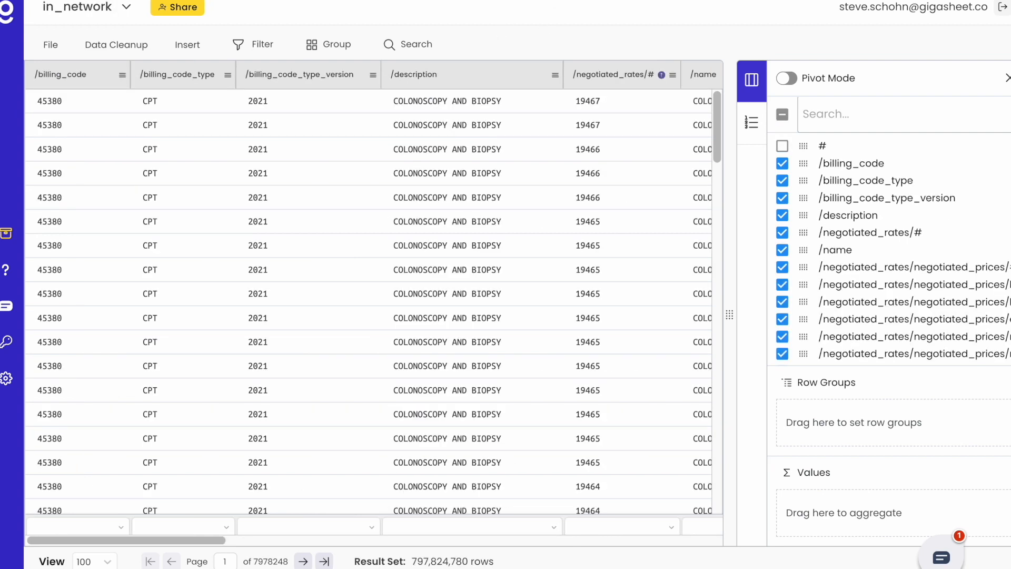
Examine the in_network sheet's row total and its columns, from billing codes through negotiated rates, provider references and negotiation arrangement
left_click_drag(414, 562, 502, 562)
left_click(501, 561)
left_click(501, 104)
left_click(488, 132)
scroll(487, 136, "right", 2)
scroll(488, 136, "right", 5)
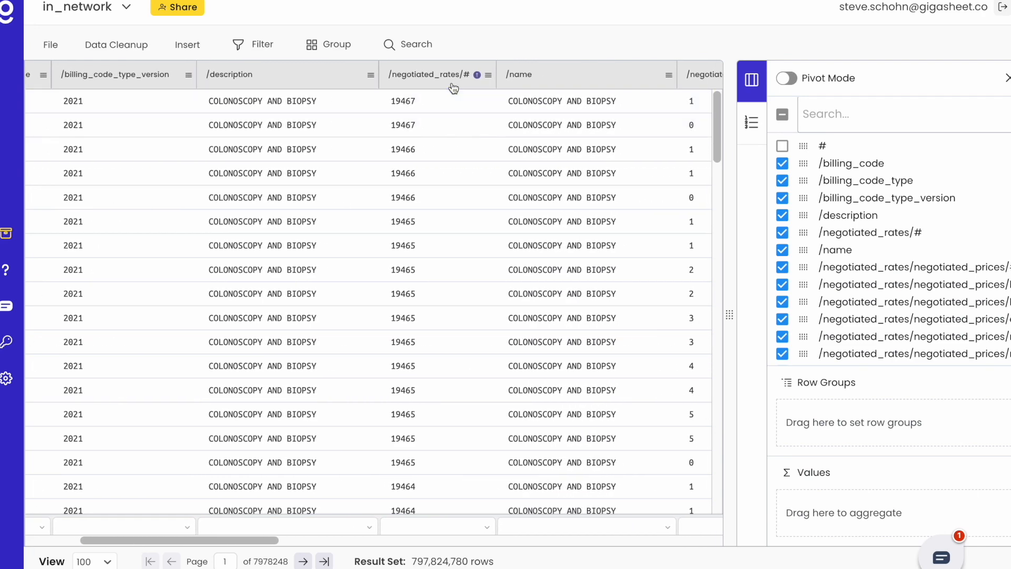
scroll(470, 153, "right", 6)
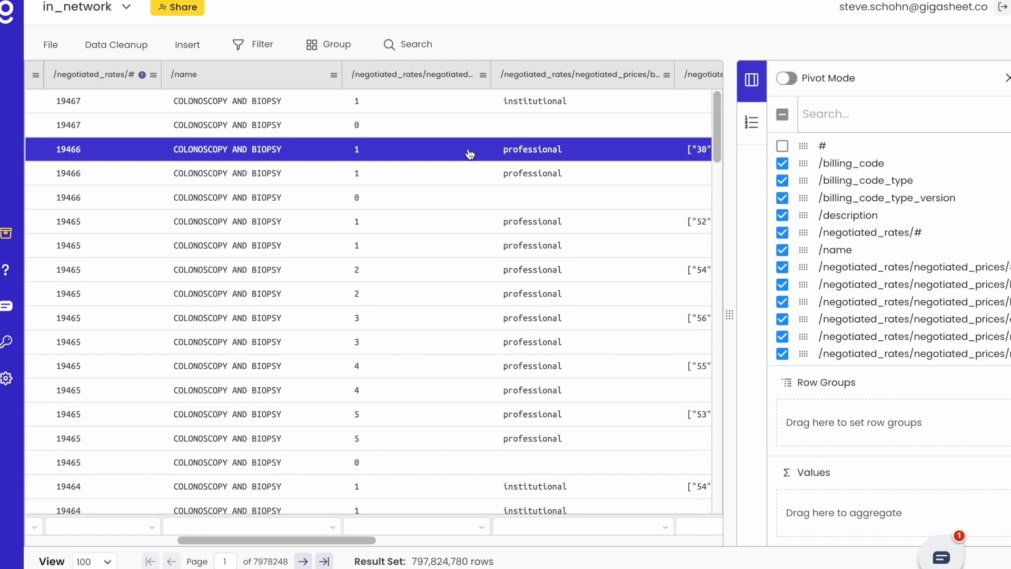
scroll(470, 153, "right", 6)
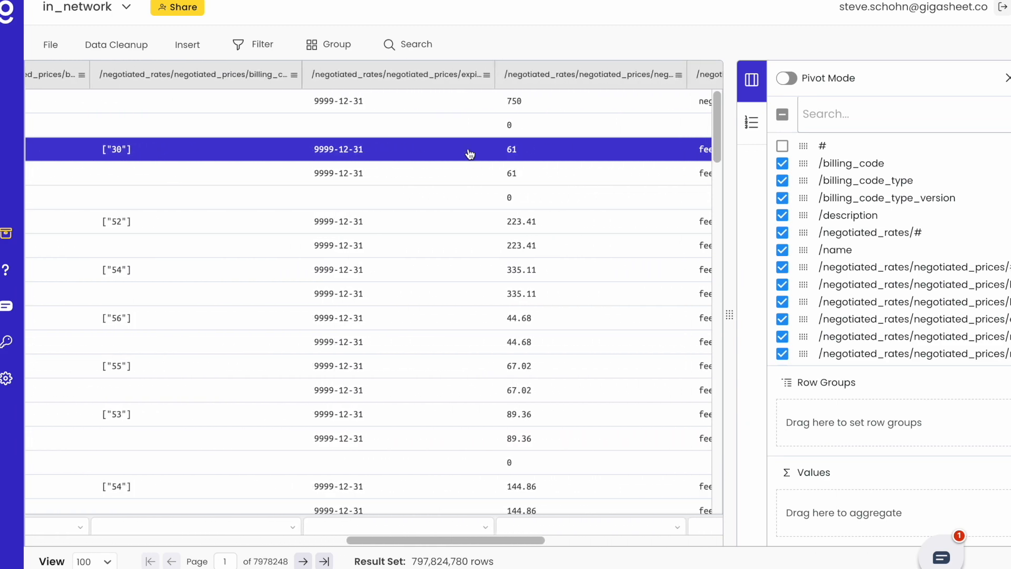
scroll(470, 153, "right", 4)
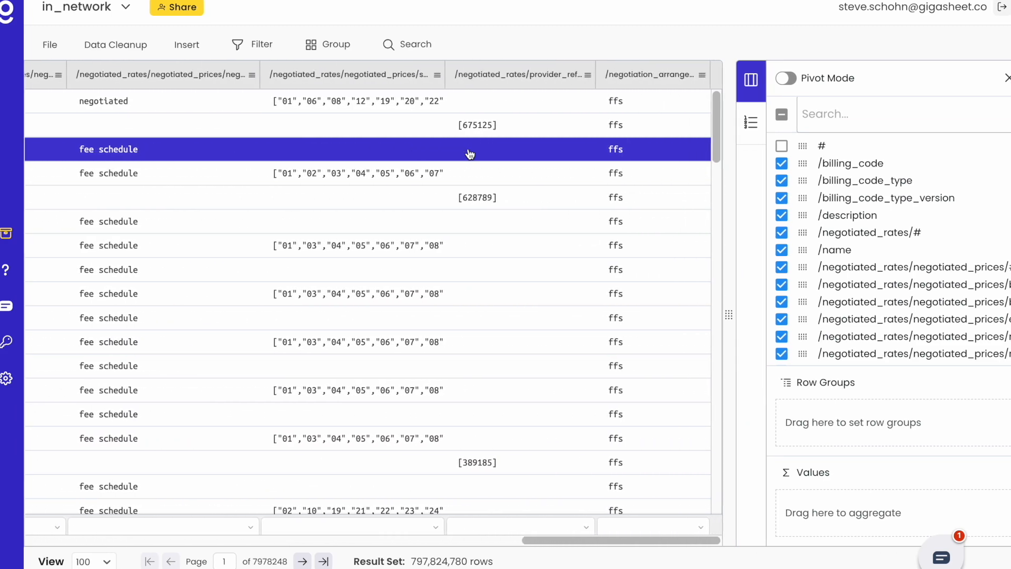
scroll(470, 153, "left", 15)
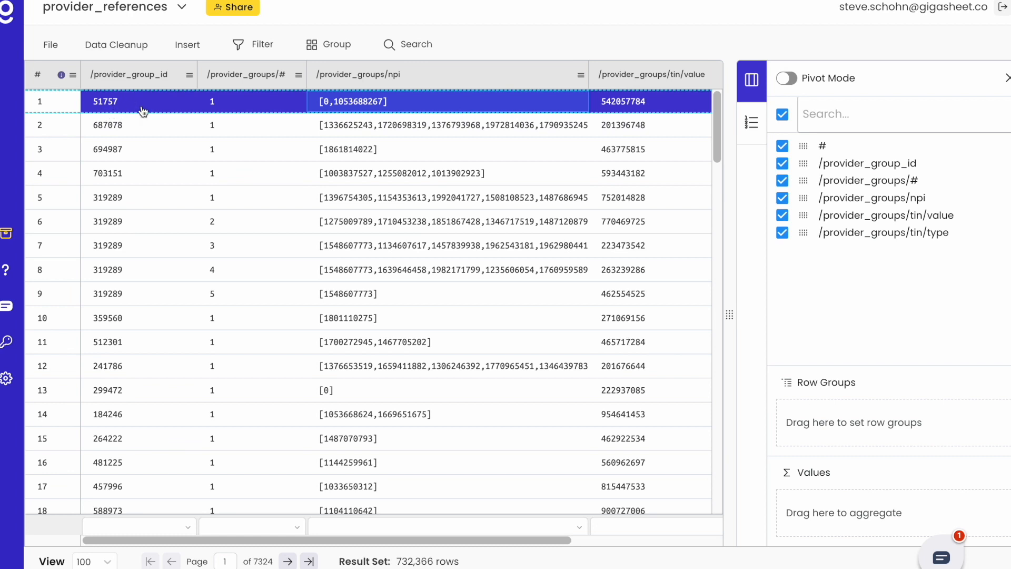
Start a filter on the in_network sheet where /negotiated_rates/provider_references Equals, taking provider_group_id 51757 from the provider_references sheet as reference
double_click(140, 104)
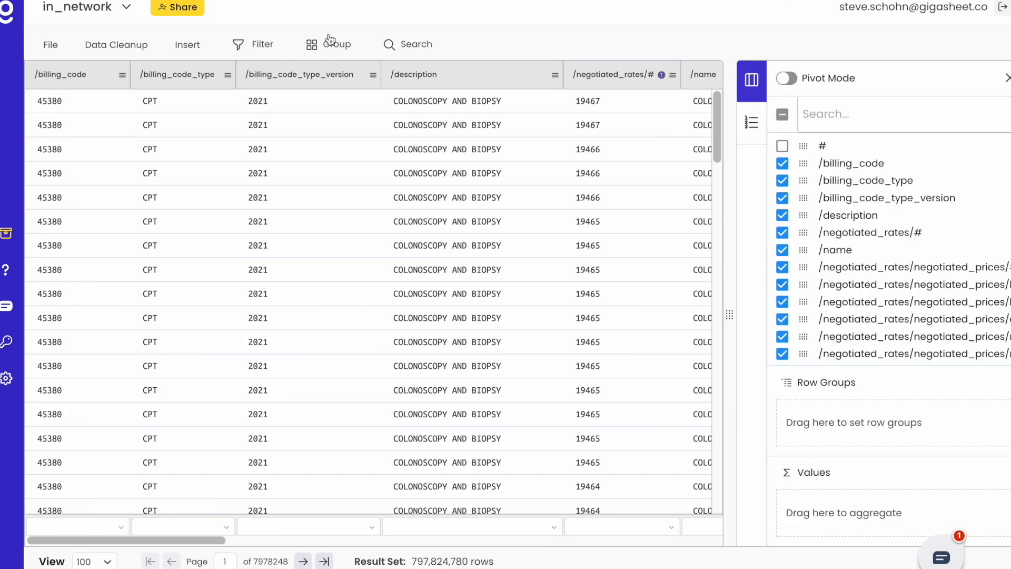
left_click(263, 44)
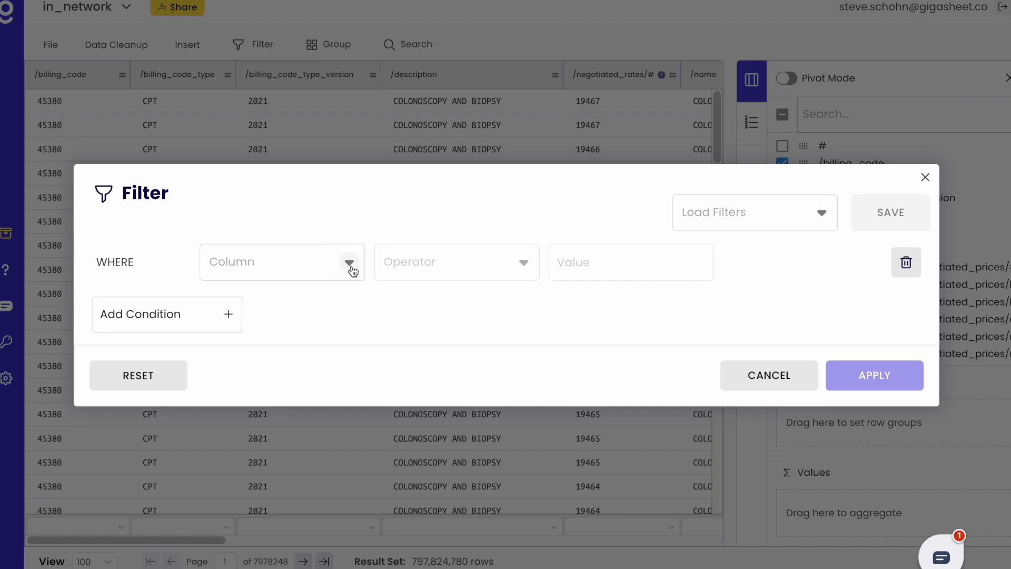
left_click(350, 262)
scroll(333, 319, "down", 1)
scroll(331, 322, "down", 6)
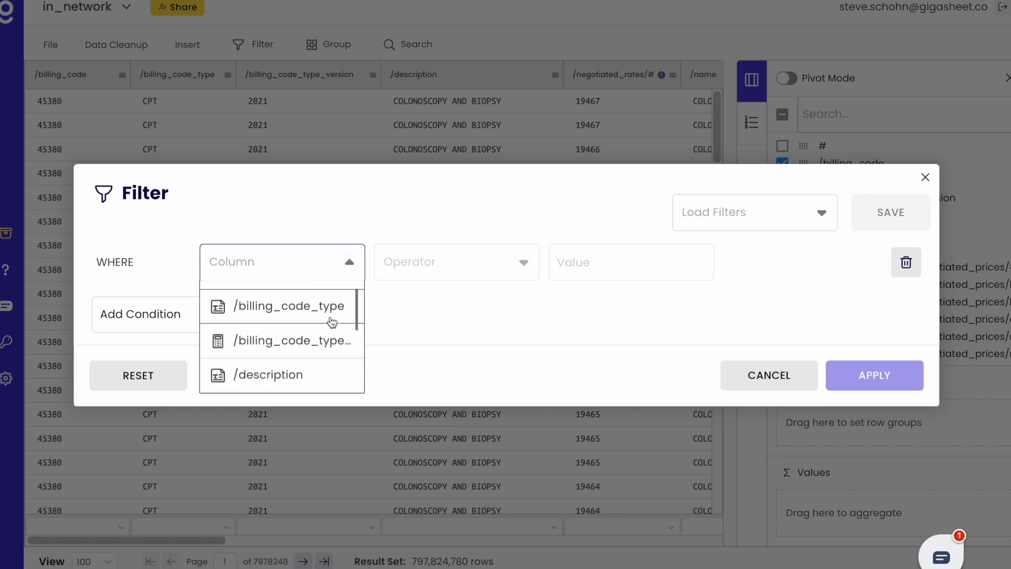
scroll(332, 322, "down", 4)
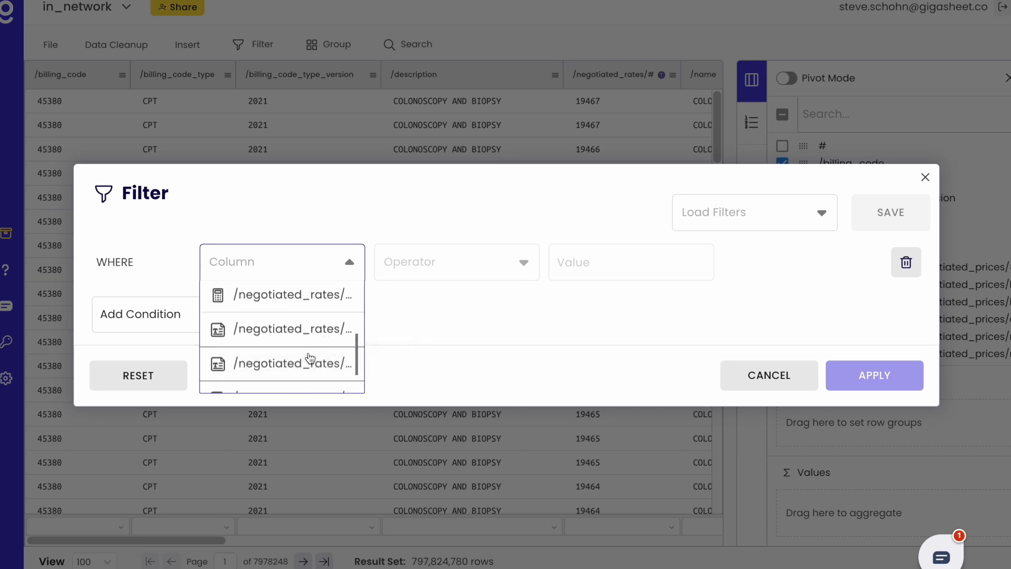
scroll(311, 358, "down", 2)
scroll(308, 362, "down", 2)
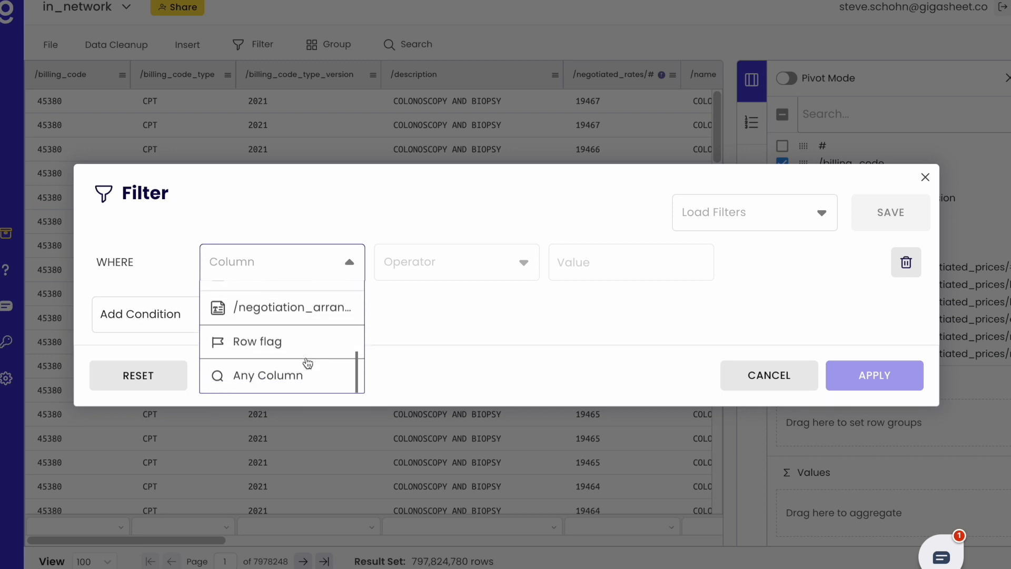
scroll(303, 305, "up", 1)
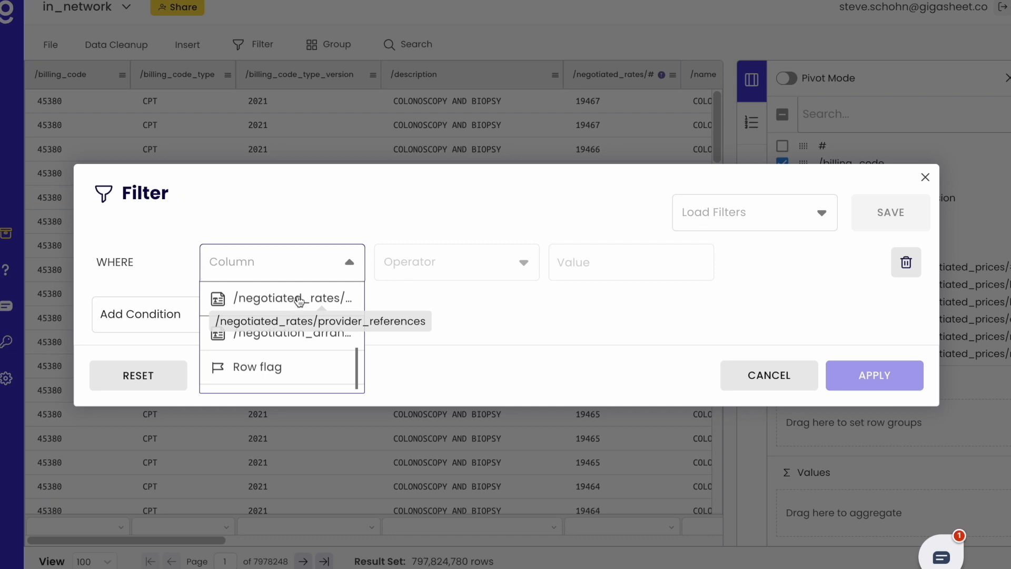
left_click(299, 300)
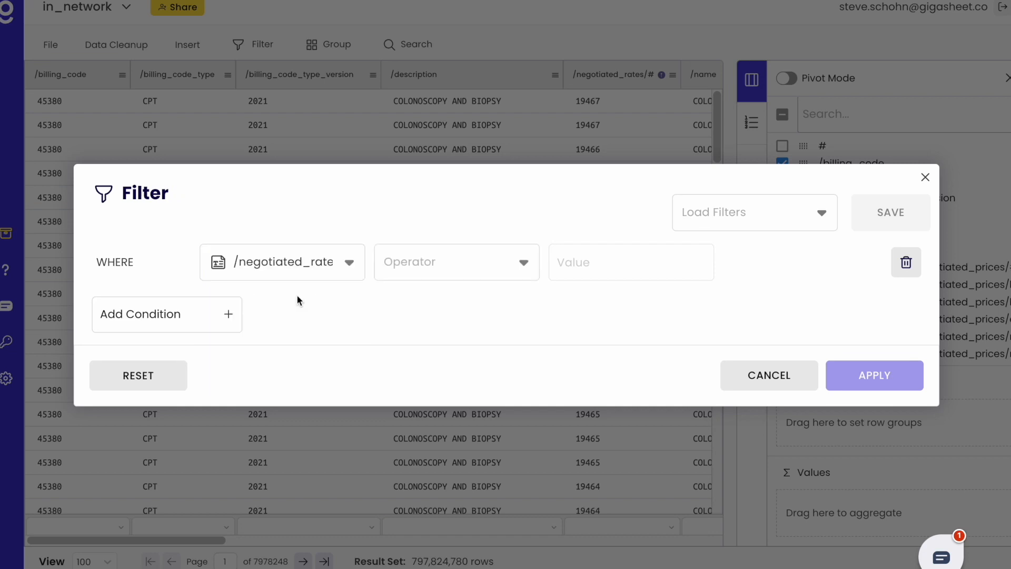
left_click(479, 258)
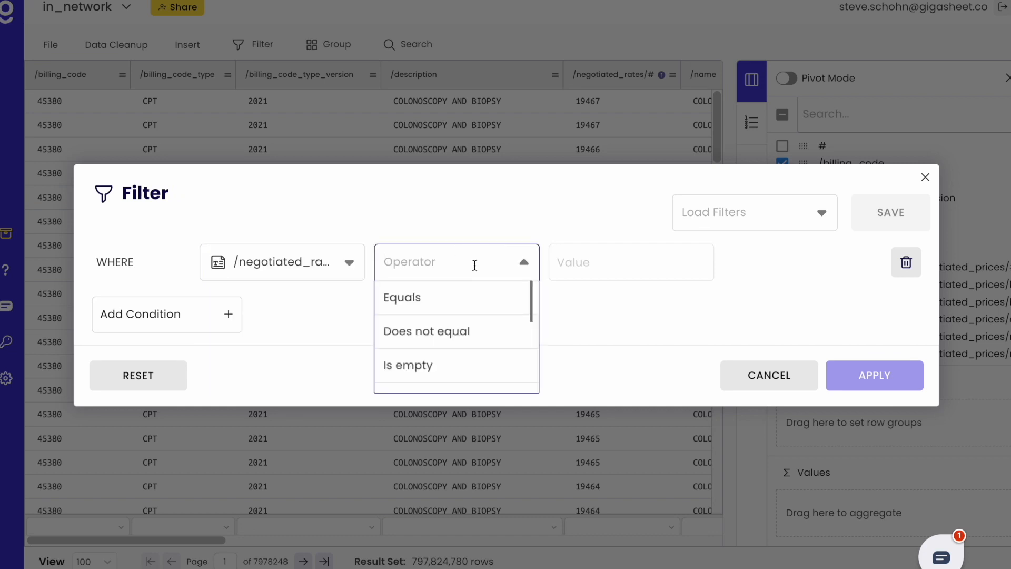
left_click(459, 299)
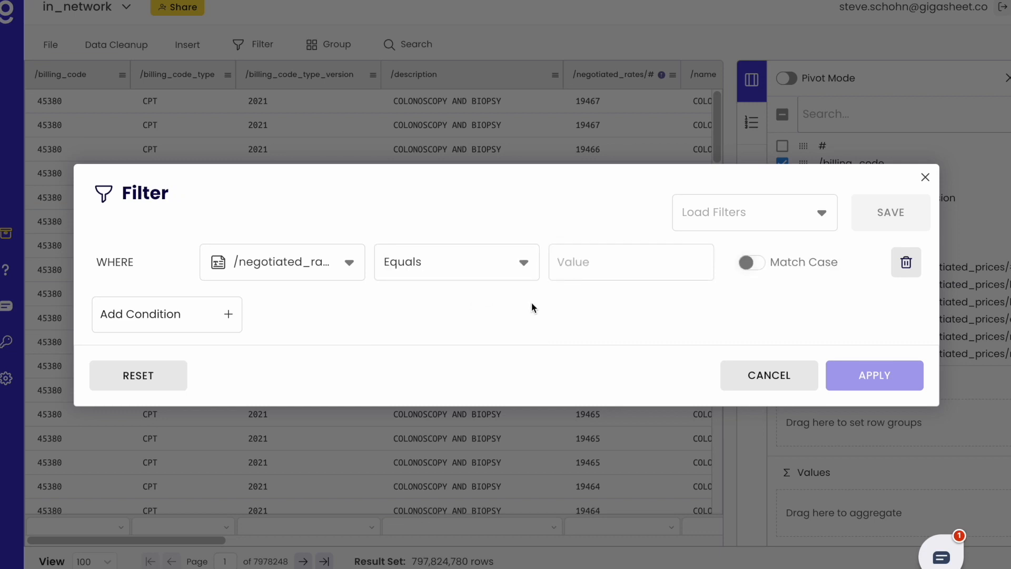
Search the filter values for 51757, add [51757] and [485115,517574,809311], and apply the filter
left_click(618, 267)
type("51757")
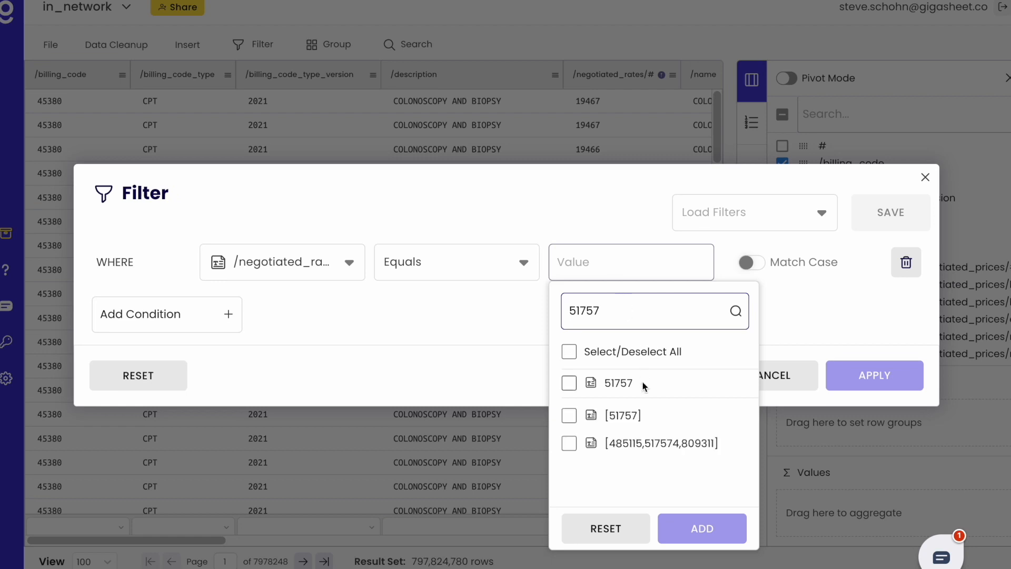
left_click(573, 425)
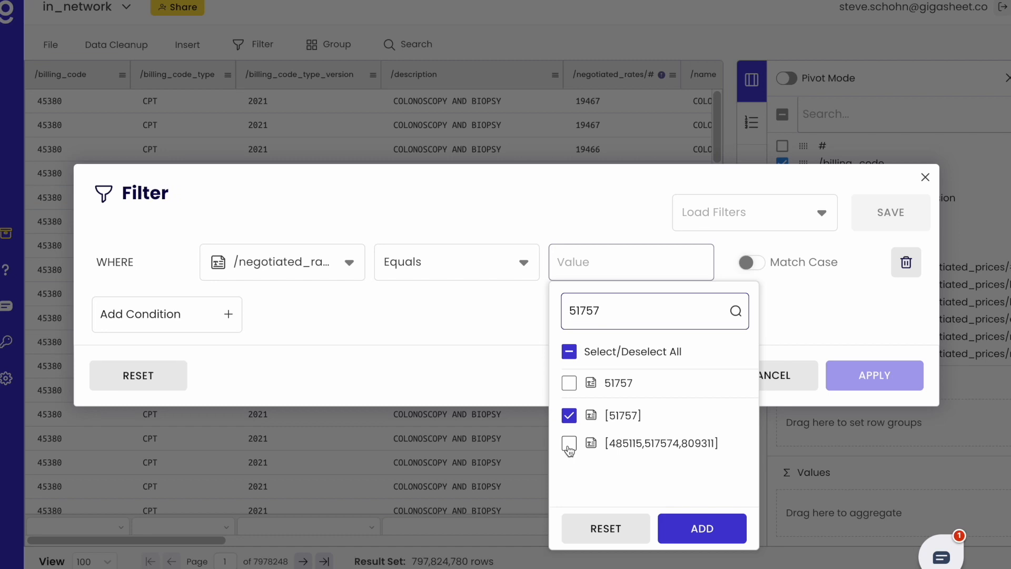
left_click(570, 448)
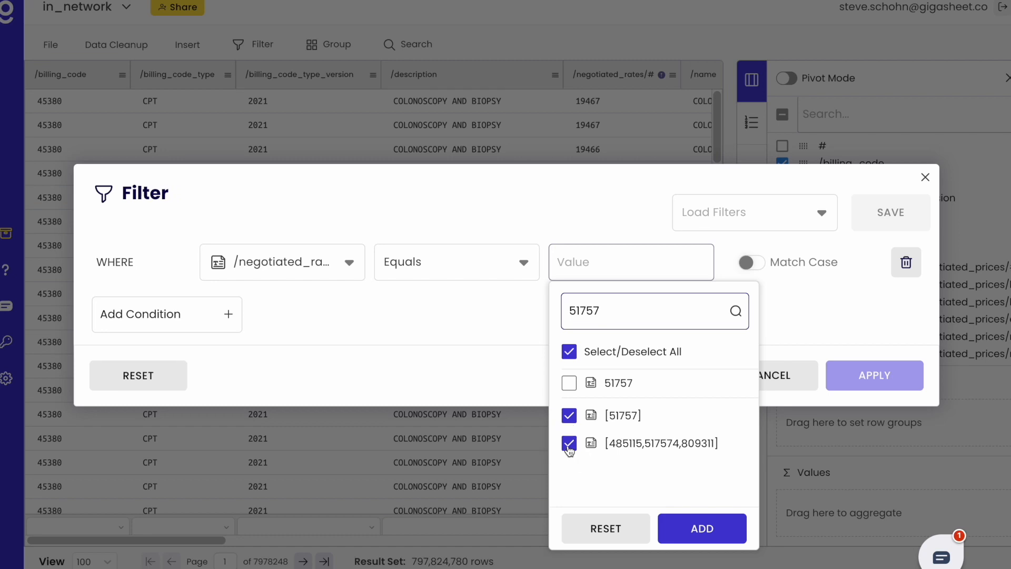
left_click(703, 529)
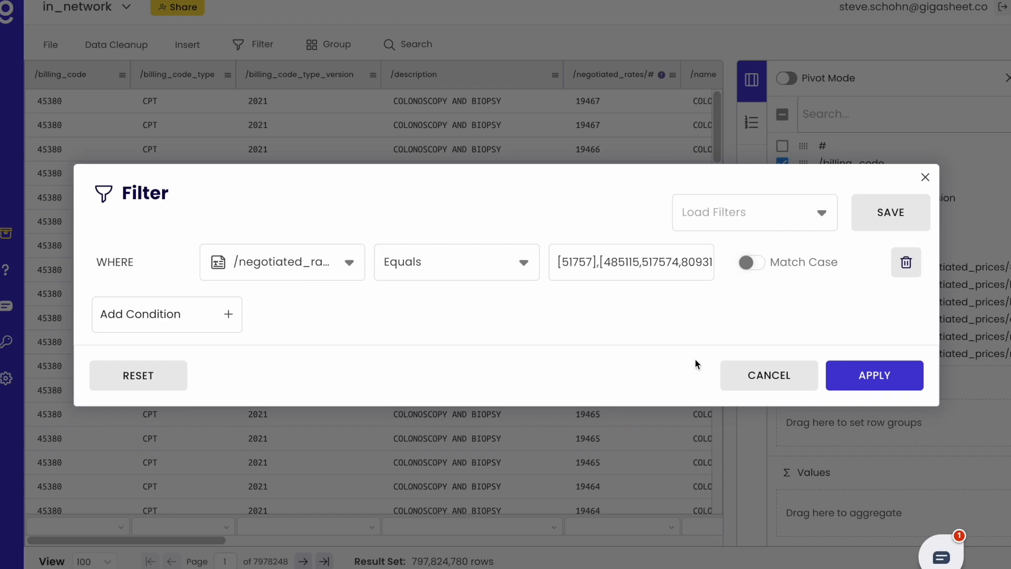
left_click(864, 376)
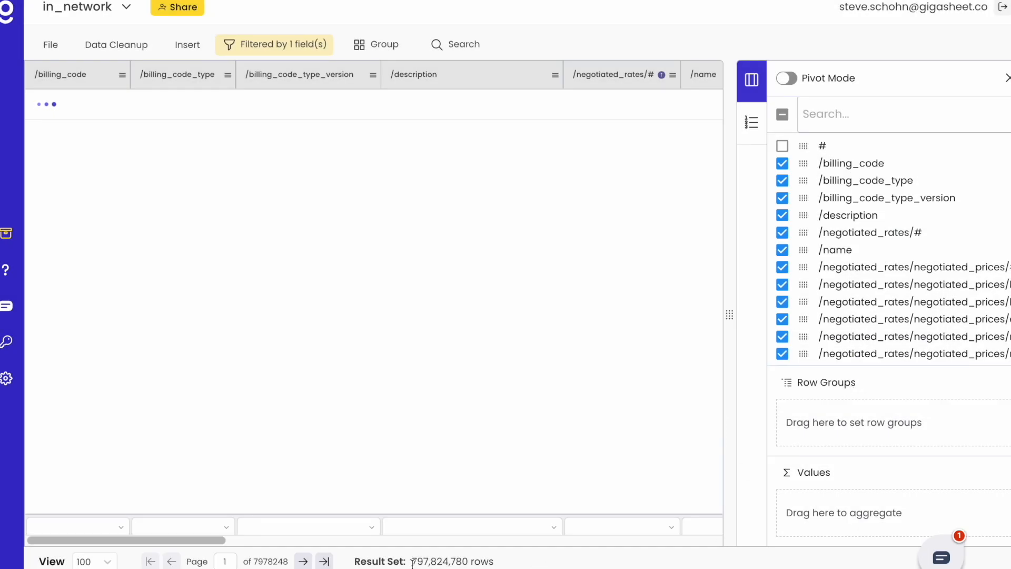
Highlight the in_network sheet's row total and widen the /negotiated_rates/provider_references column of the filtered results
left_click_drag(412, 563, 480, 564)
left_click(501, 566)
left_click(617, 296)
scroll(618, 301, "right", 10)
scroll(618, 299, "right", 5)
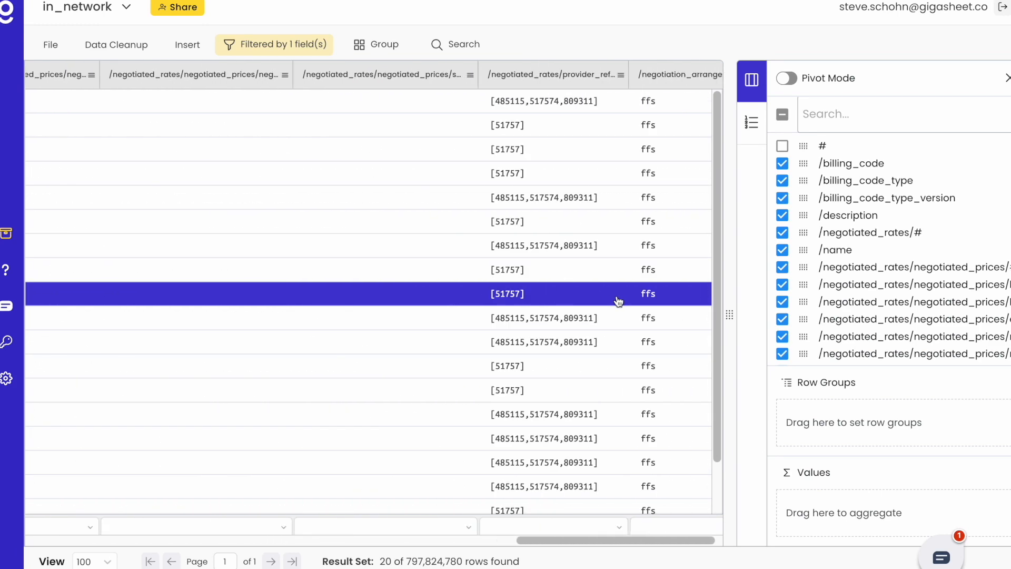
left_click_drag(599, 71, 639, 66)
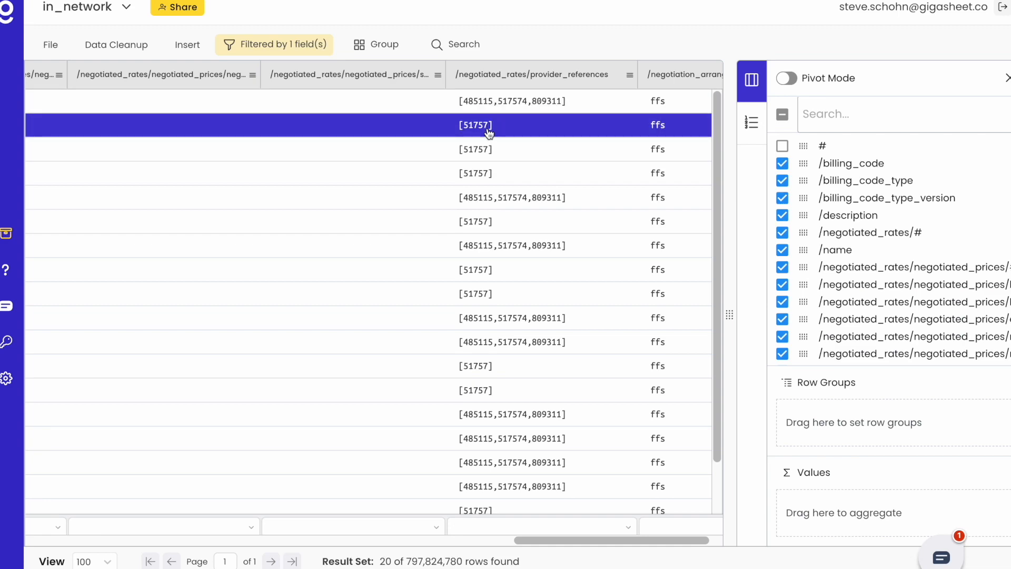
Review the filtered rows and their count, and sort the sheet by /negotiated_rates/provider_references from A to Z
scroll(489, 131, "left", 10)
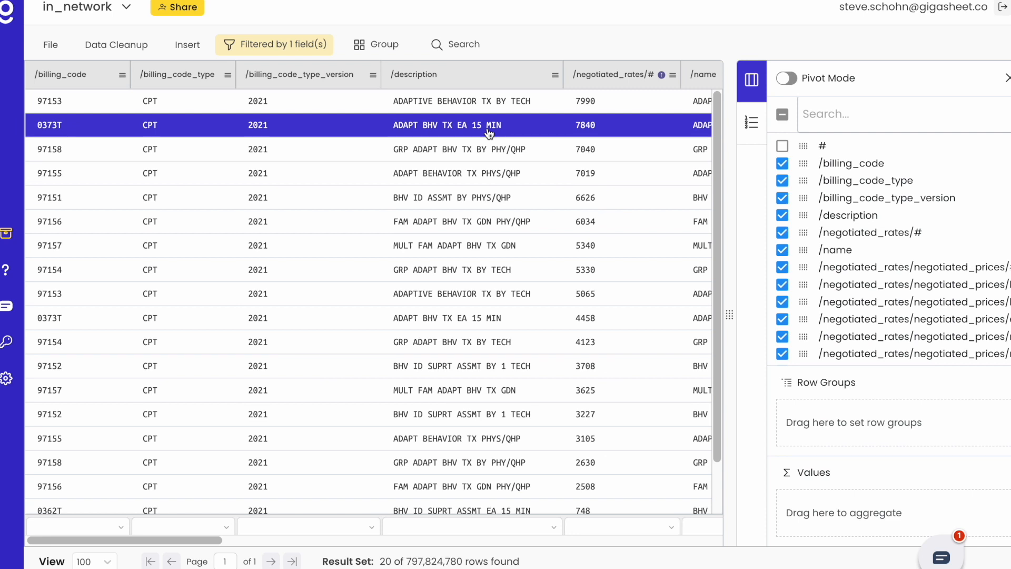
double_click(386, 563)
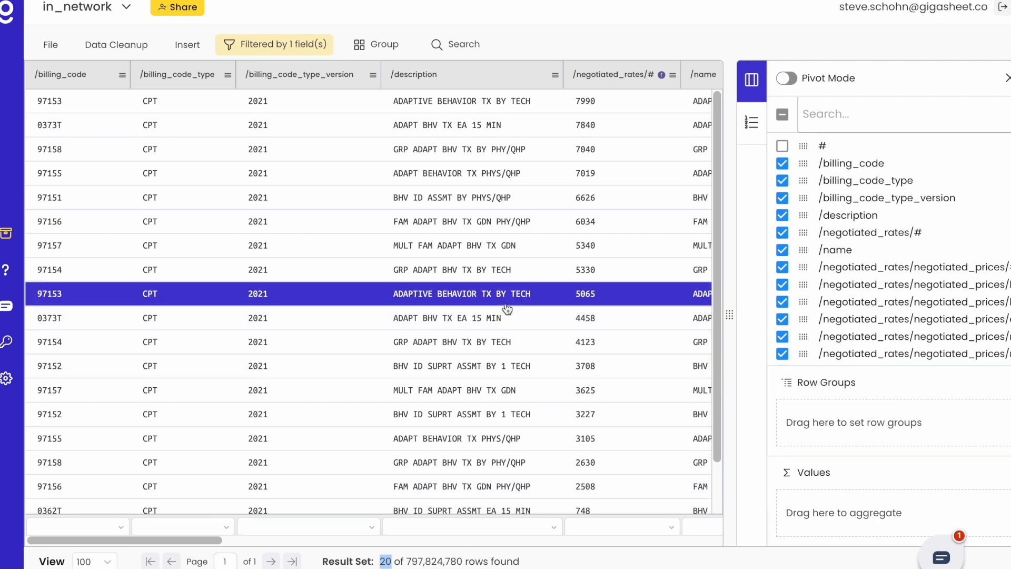
scroll(508, 309, "right", 15)
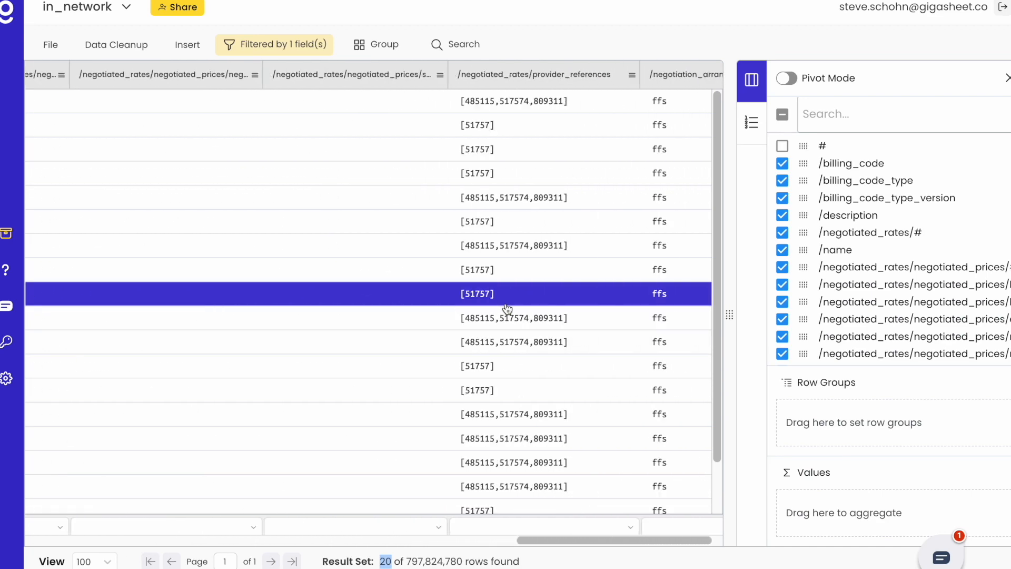
left_click(588, 75)
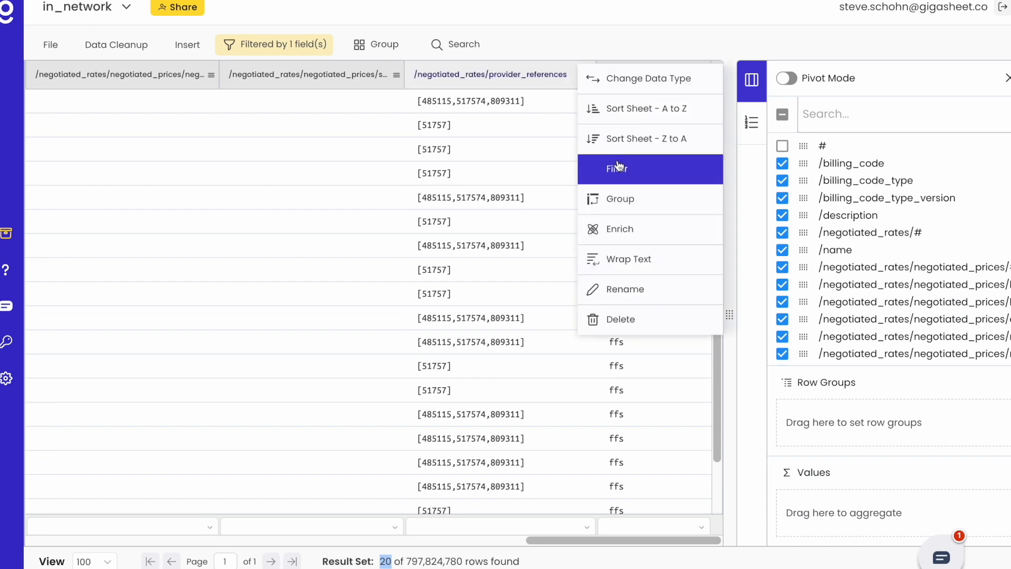
left_click(633, 112)
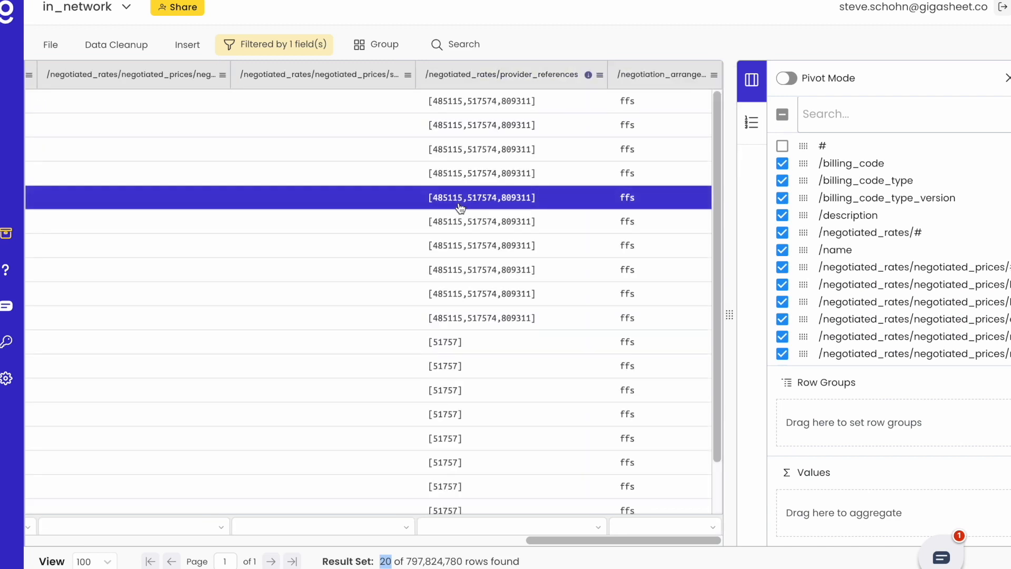
Examine the billing codes and descriptions of the sorted [51757] rows, opening the row details of the first one, ADAPT BHV TX EA 15 MIN
scroll(461, 209, "left", 1)
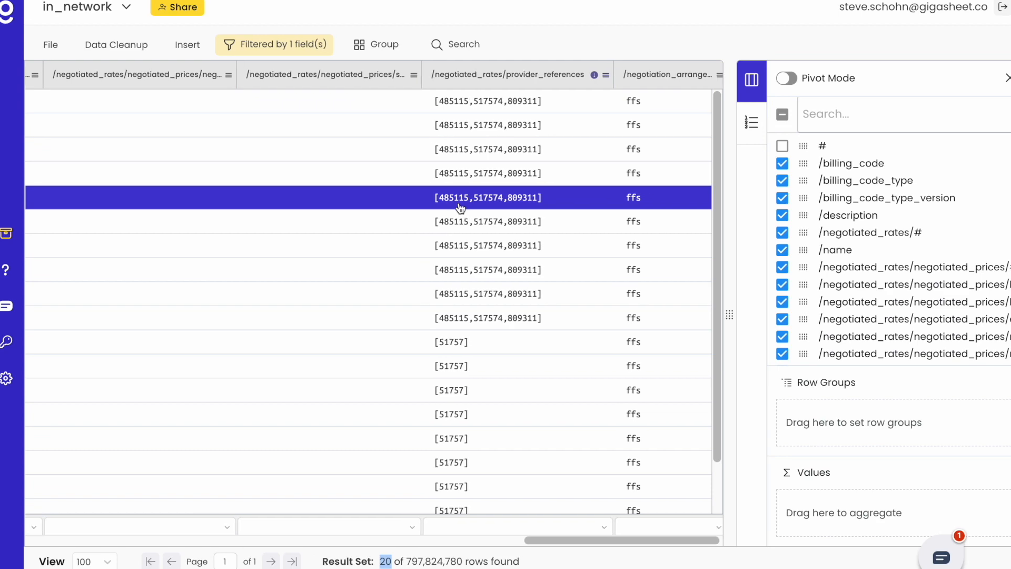
left_click(567, 342)
scroll(493, 357, "left", 10)
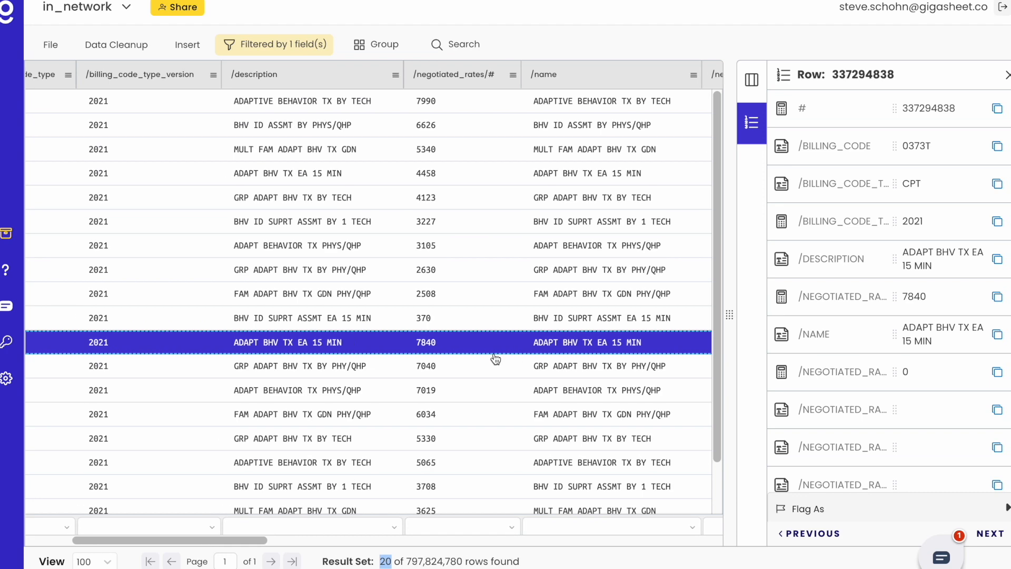
scroll(495, 360, "left", 3)
scroll(495, 359, "down", 1)
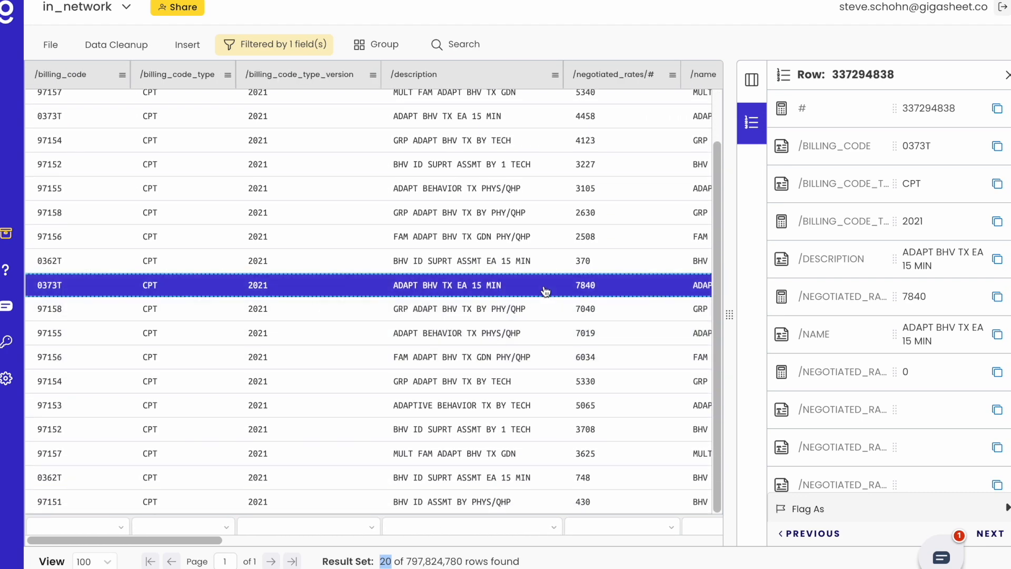
left_click(535, 308)
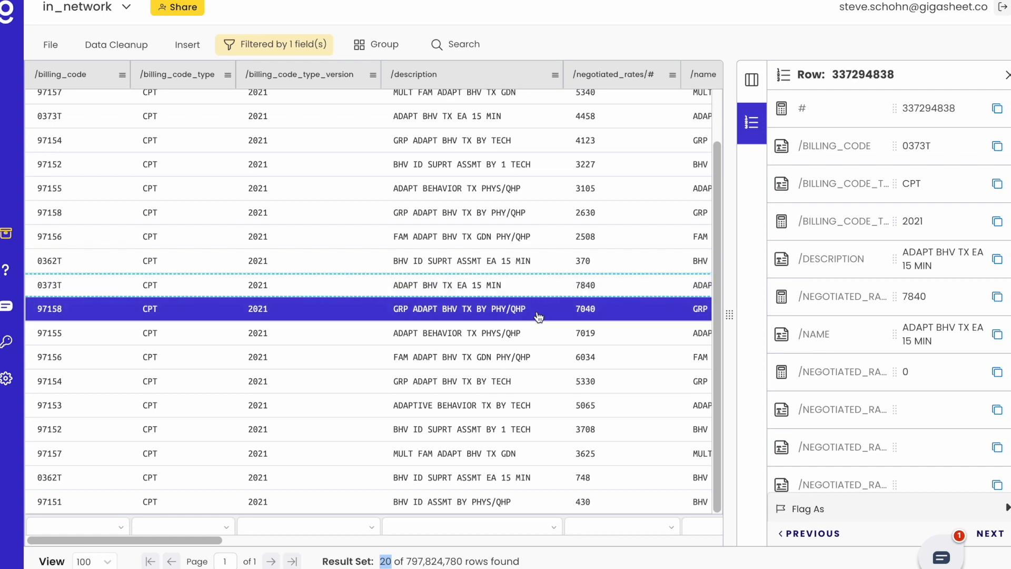
left_click(536, 337)
scroll(536, 338, "right", 4)
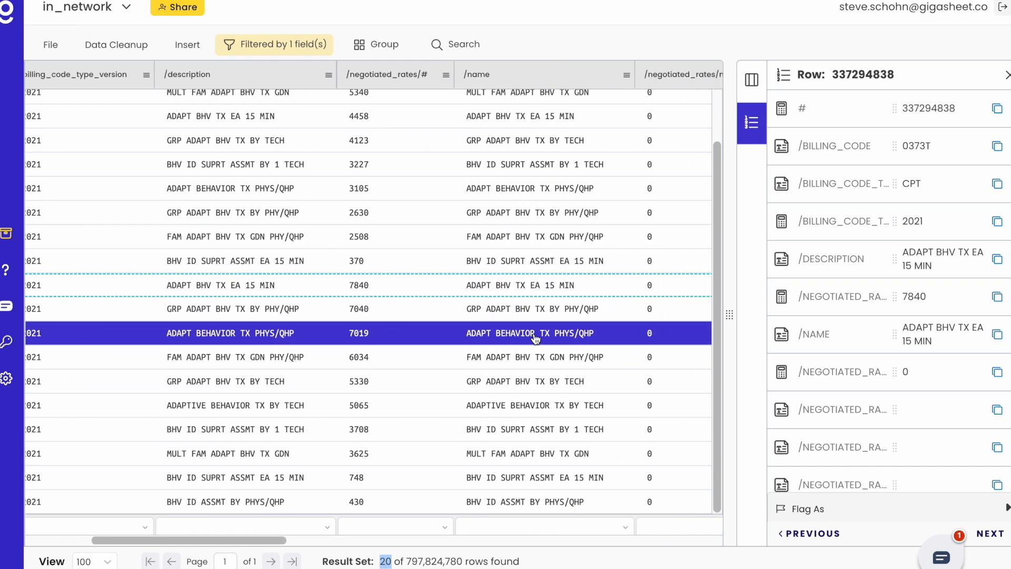
scroll(536, 339, "right", 1)
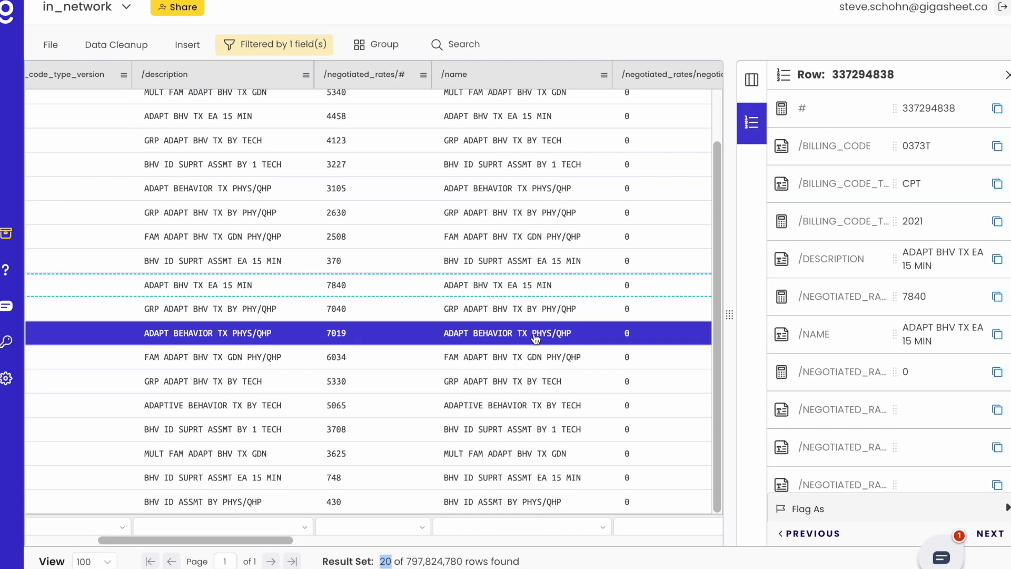
left_click(493, 316)
scroll(494, 320, "left", 5)
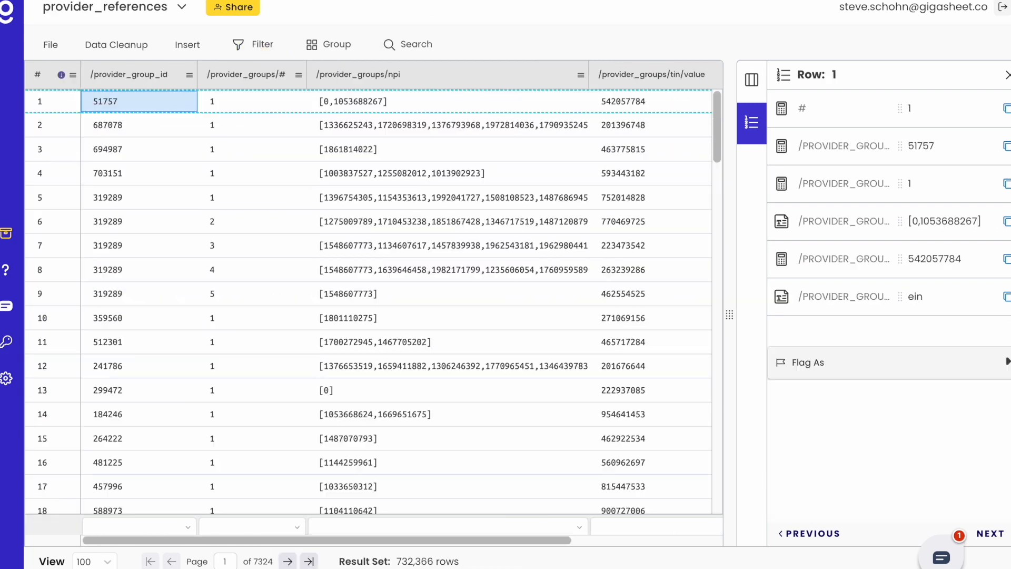
Copy provider_group_id 694987 from row 3 of provider_references and search for it in the in_network provider_references filter's values, with all listed values deselected
left_click(136, 151)
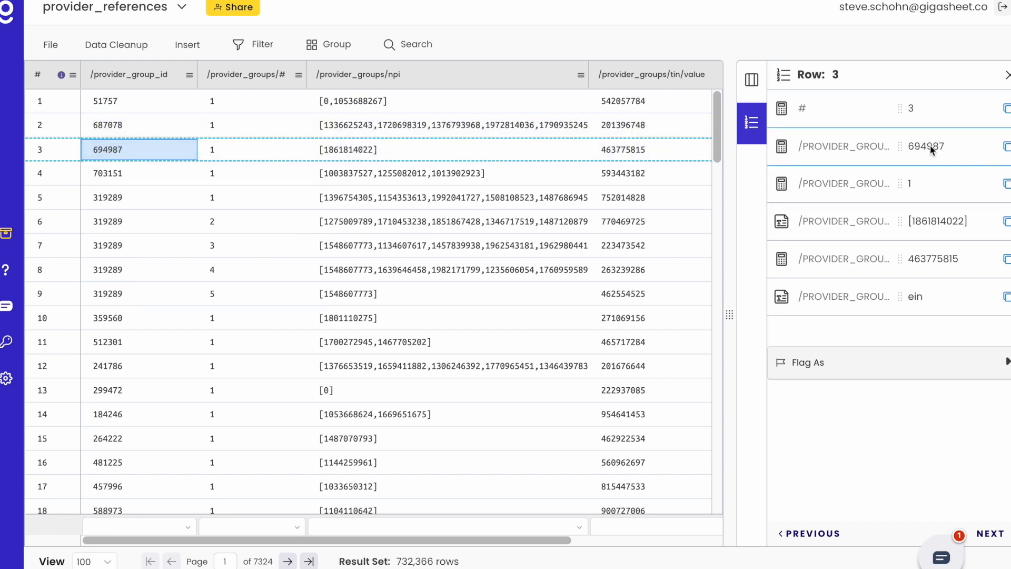
left_click(1007, 148)
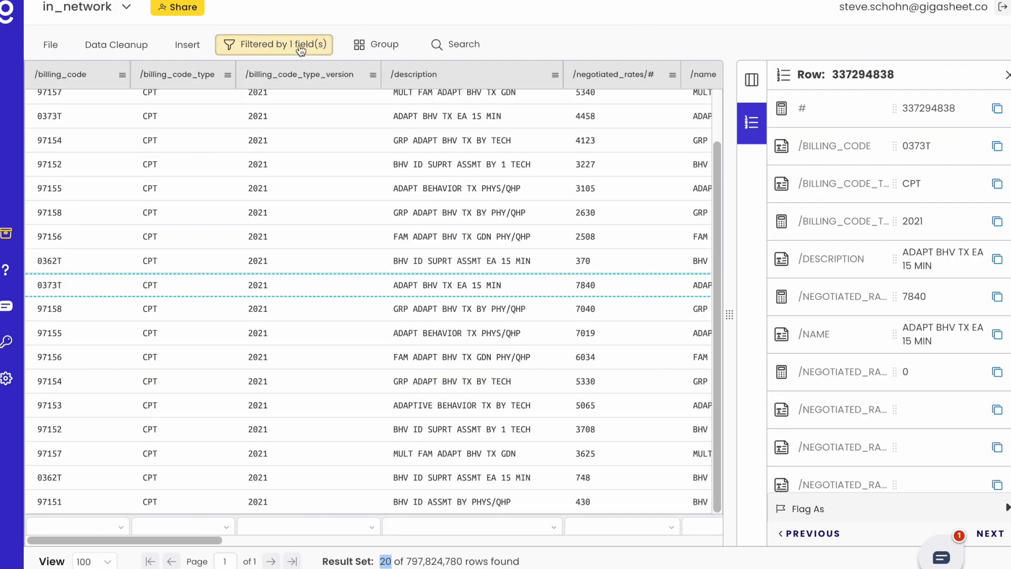
left_click(300, 48)
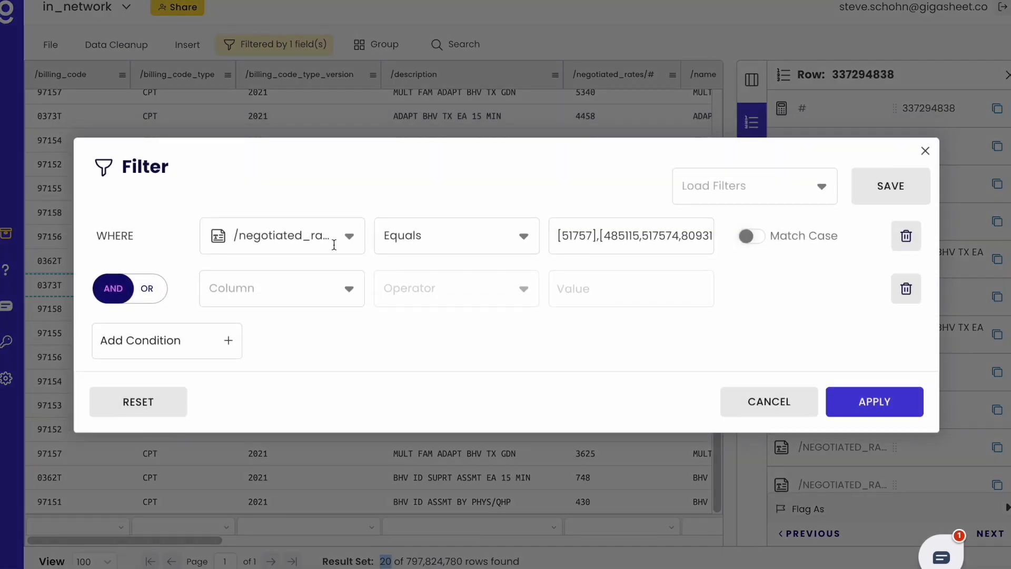
left_click(694, 237)
left_click(570, 325)
left_click(570, 326)
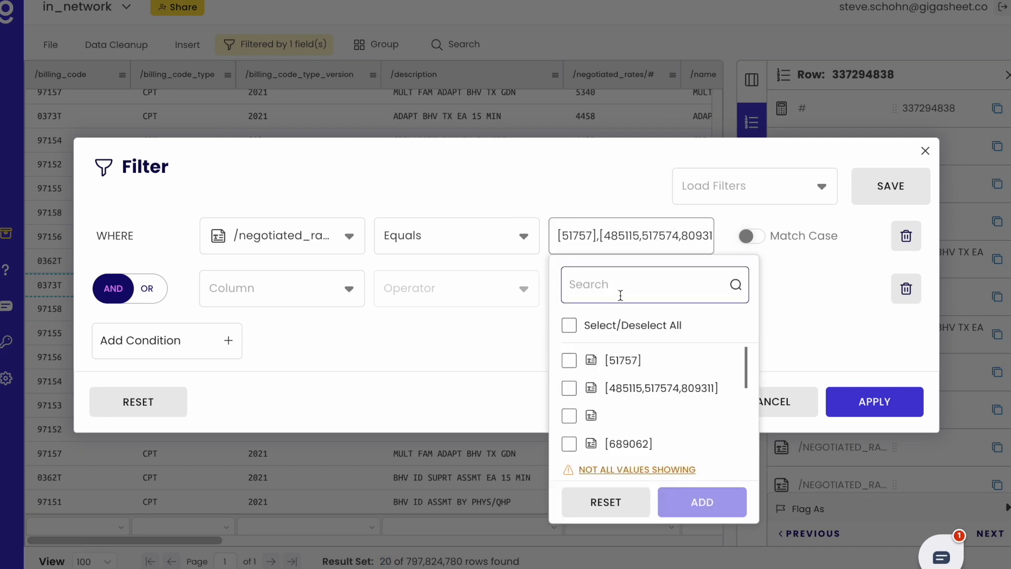
key("ctrl+v")
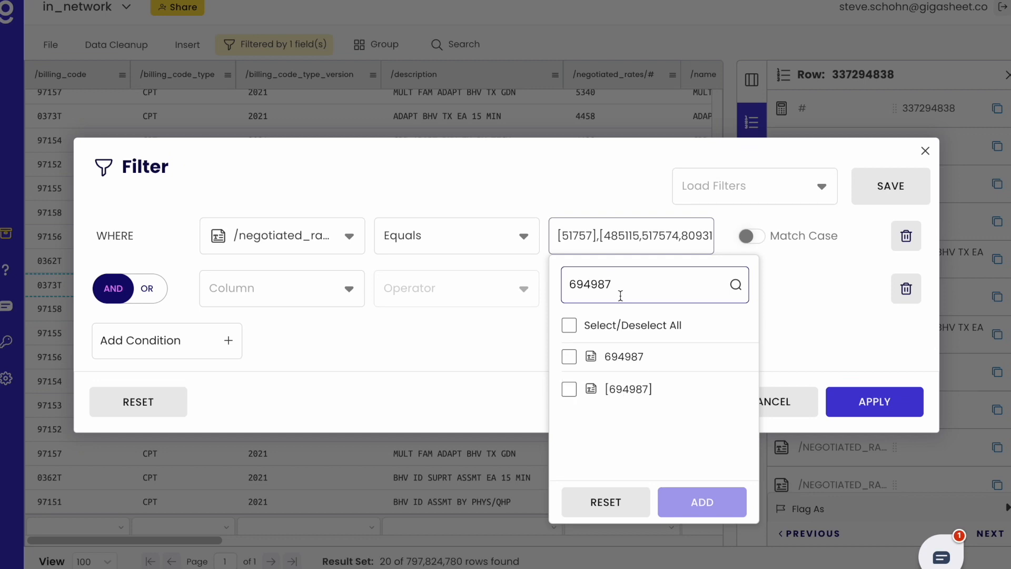
Add [694987] and 694987 as the filter values, apply the filter to in_network, and close the row details
left_click(569, 390)
left_click(569, 359)
left_click(703, 502)
left_click(849, 399)
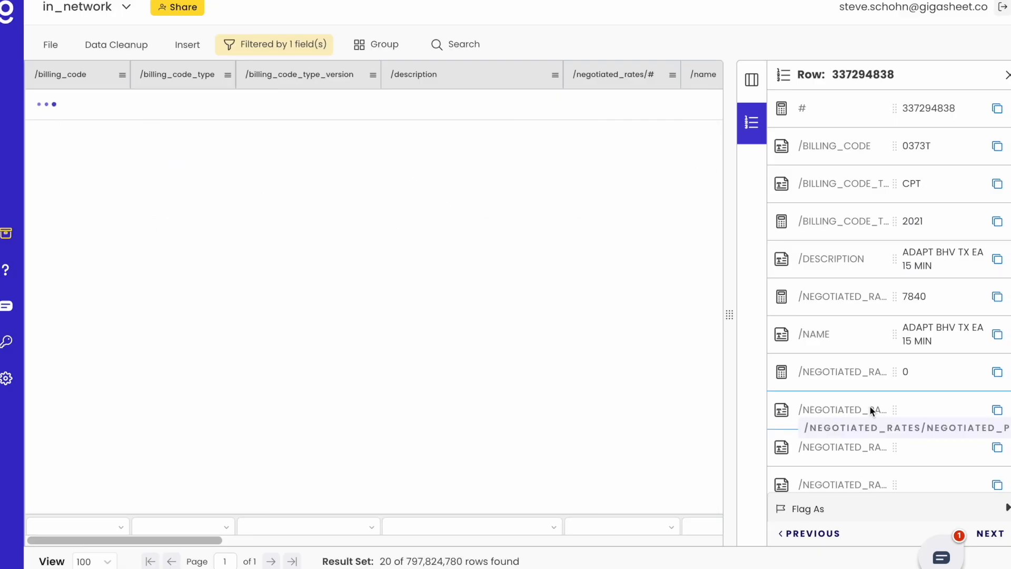
left_click(1007, 74)
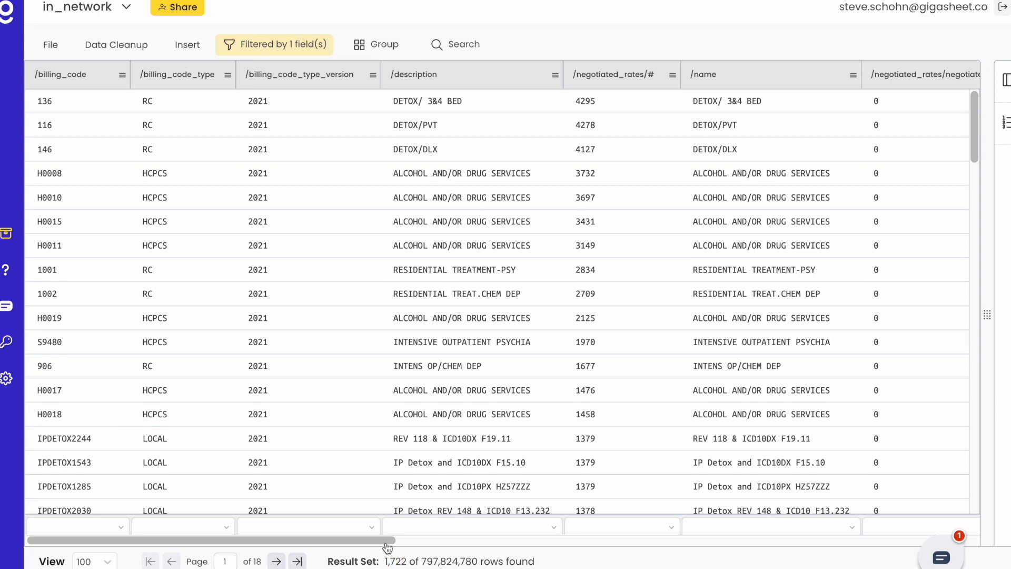
Check the /negotiated_rates/provider_references values throughout the filtered in_network rows
left_click_drag(388, 548, 986, 550)
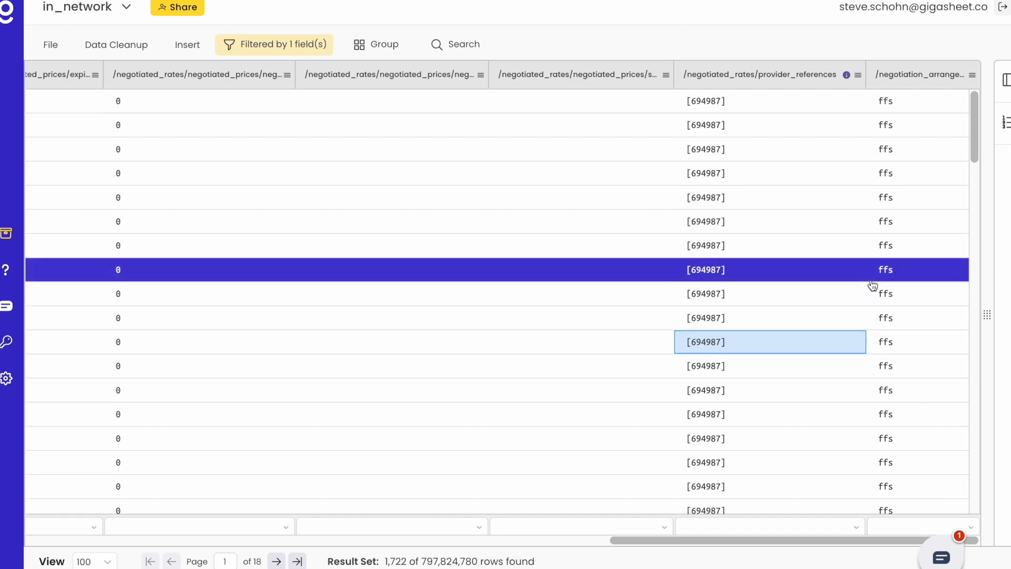
scroll(809, 291, "down", 5)
scroll(808, 292, "down", 6)
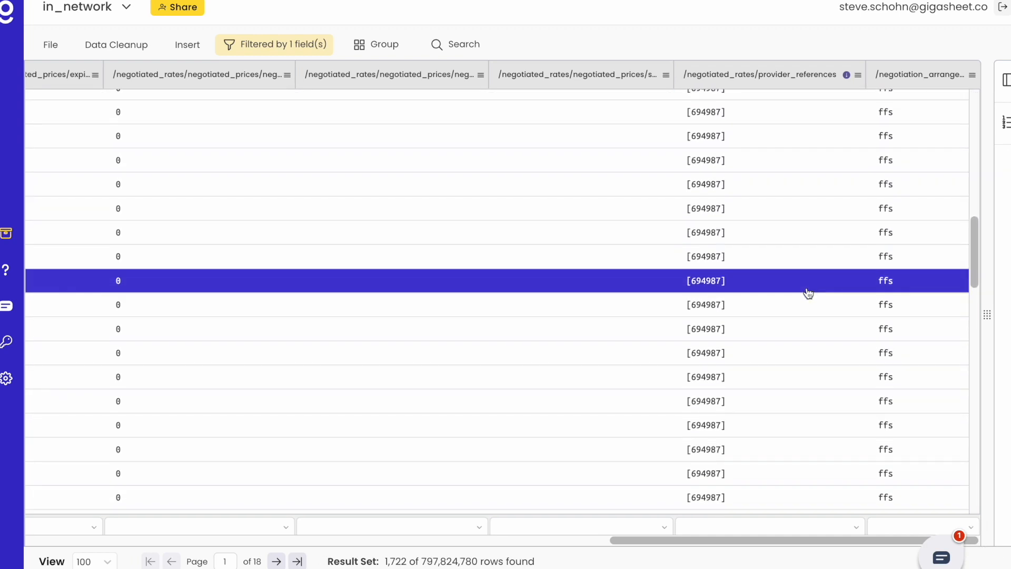
scroll(808, 293, "up", 12)
left_click_drag(742, 541, 103, 538)
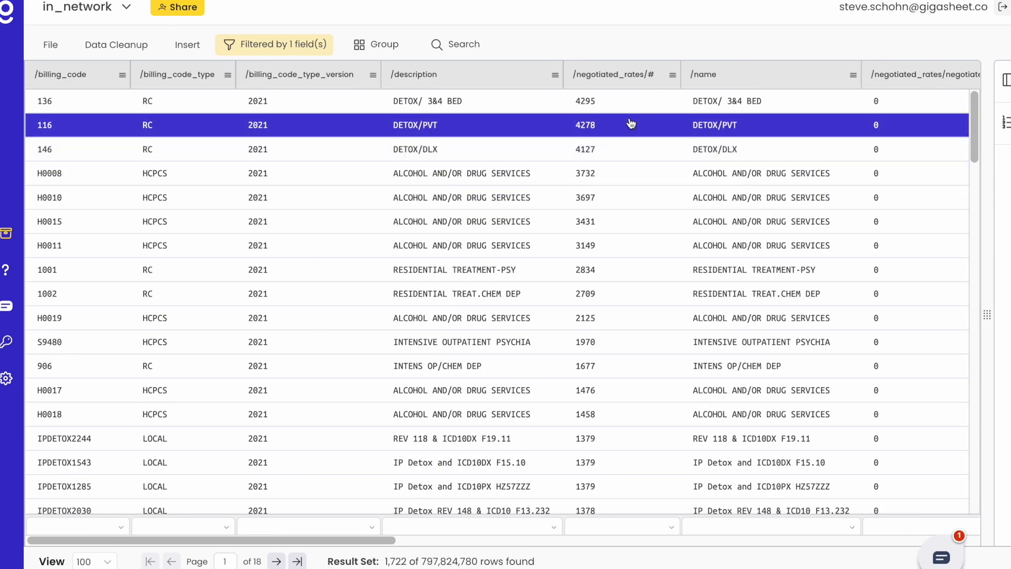
Sort the filtered in_network rows by /negotiated_rates/# in descending order and review the columns of the first row
left_click(673, 76)
left_click(723, 143)
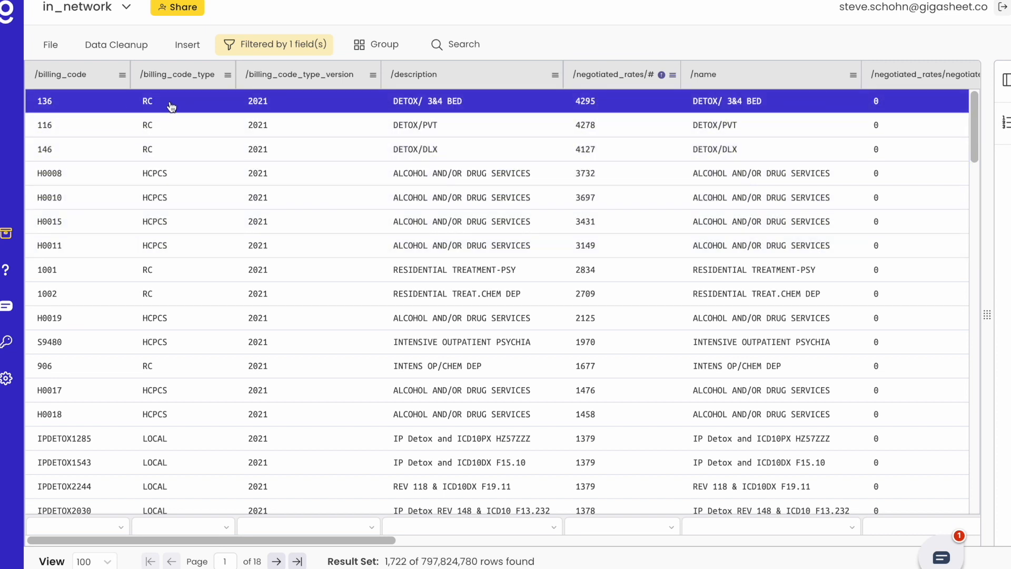
scroll(302, 105, "right", 7)
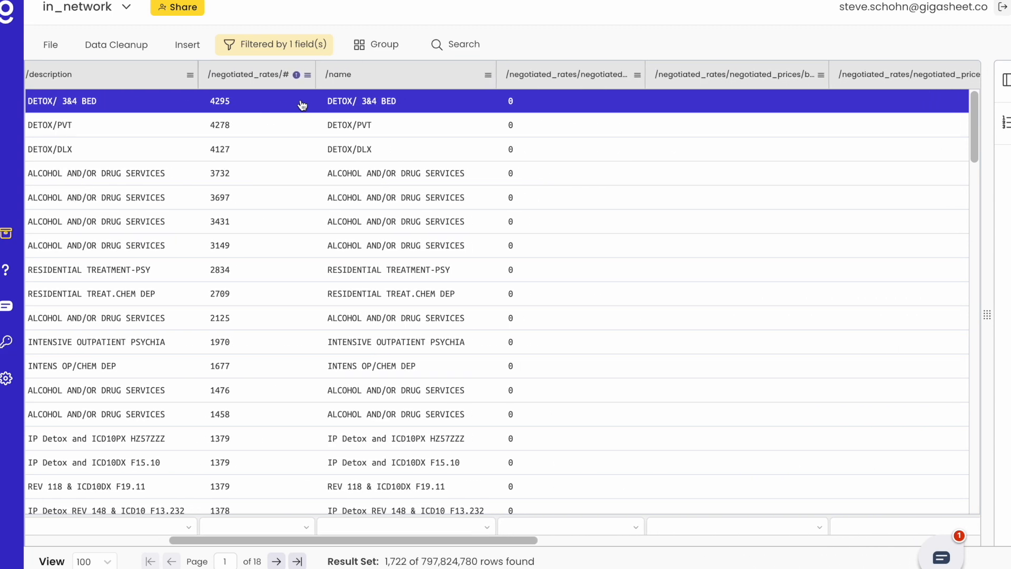
scroll(302, 106, "right", 6)
scroll(302, 106, "left", 15)
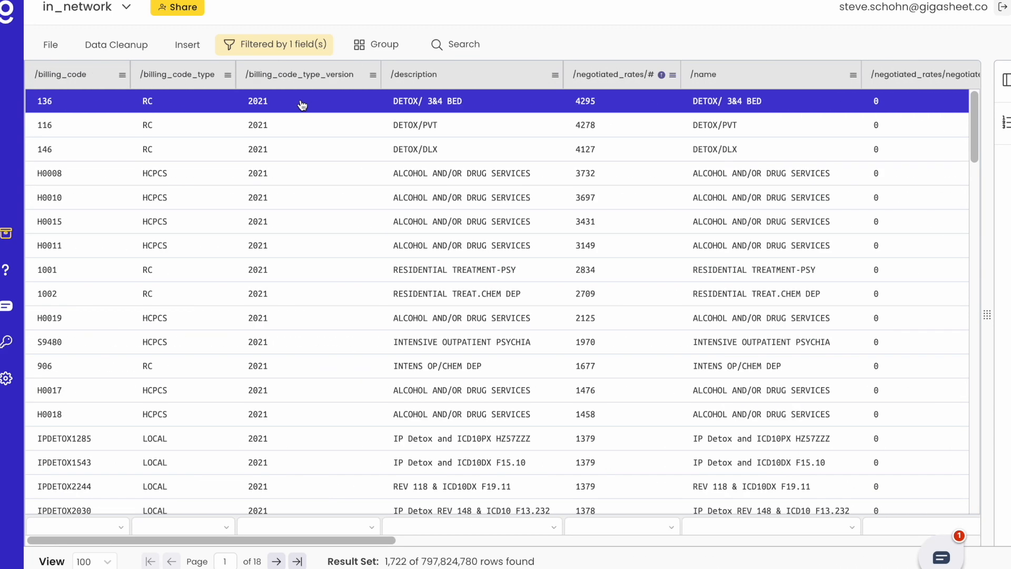